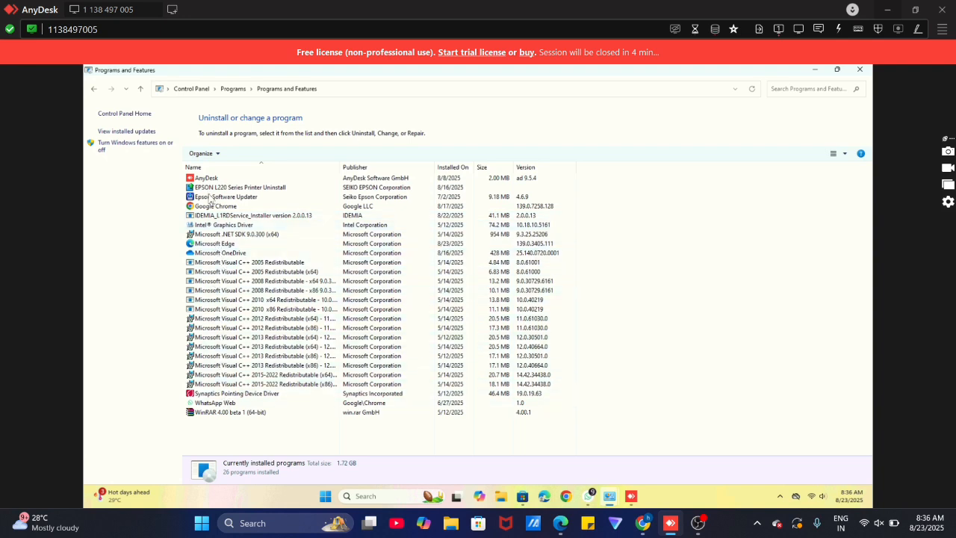
# Remove IDEMIA_L1RDService_Installer, approving the UAC and removal prompts, and return to Programs
pyautogui.click(220, 217)
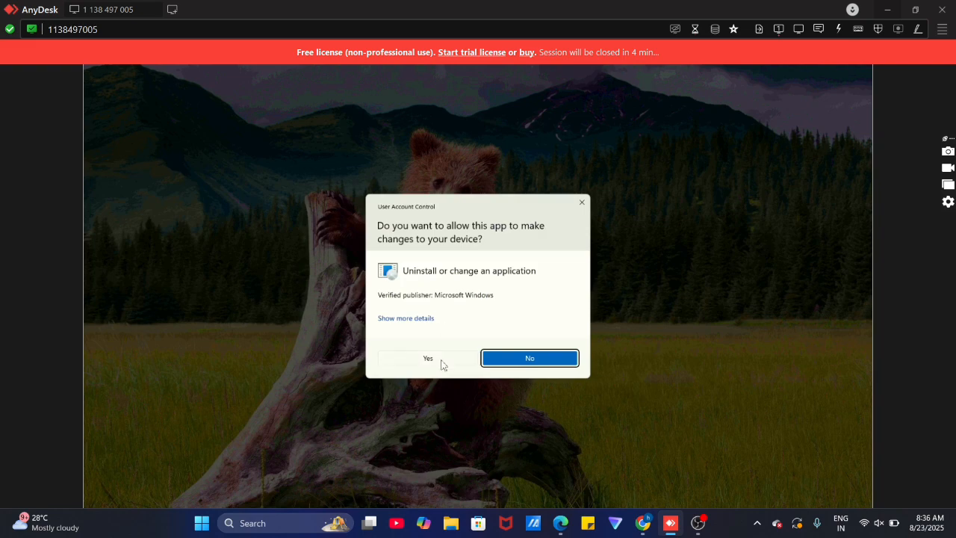
pyautogui.click(428, 359)
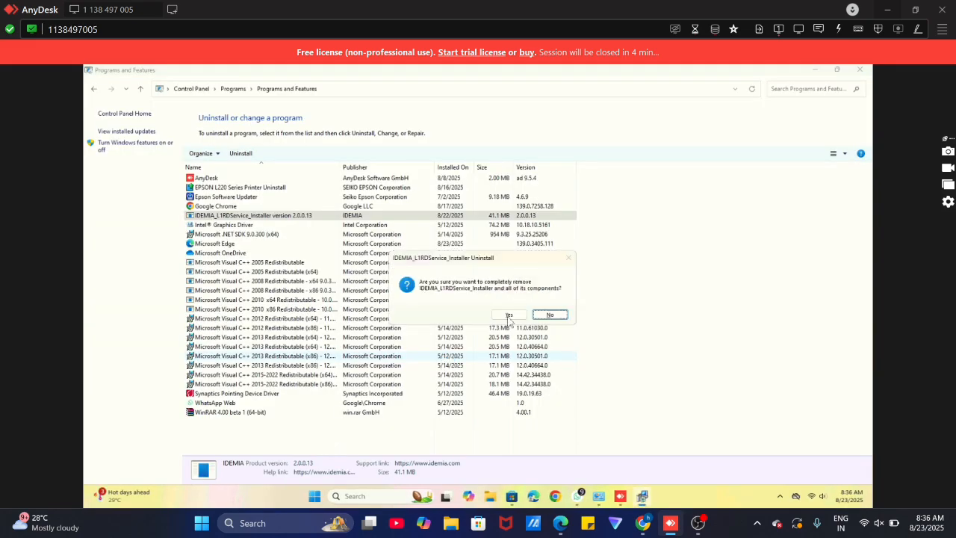
pyautogui.click(509, 316)
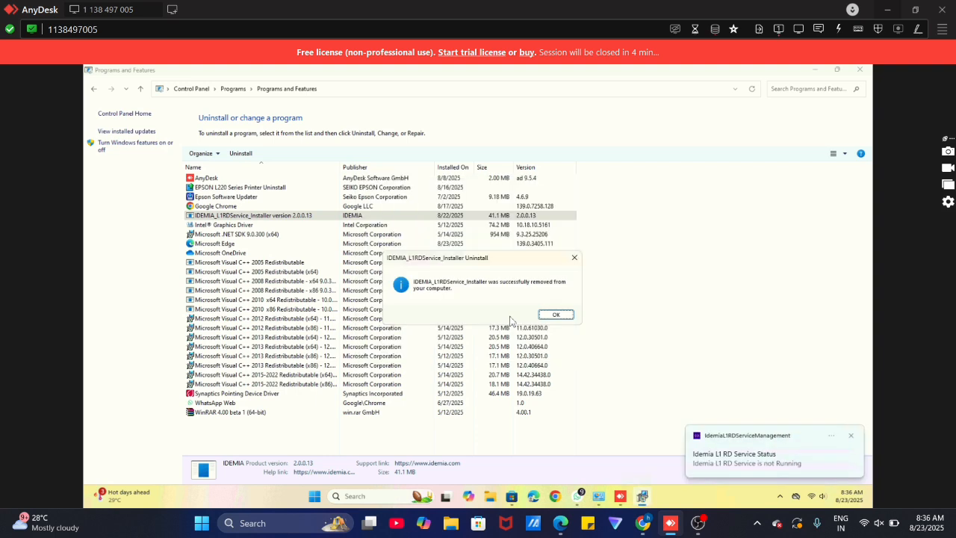
pyautogui.click(553, 315)
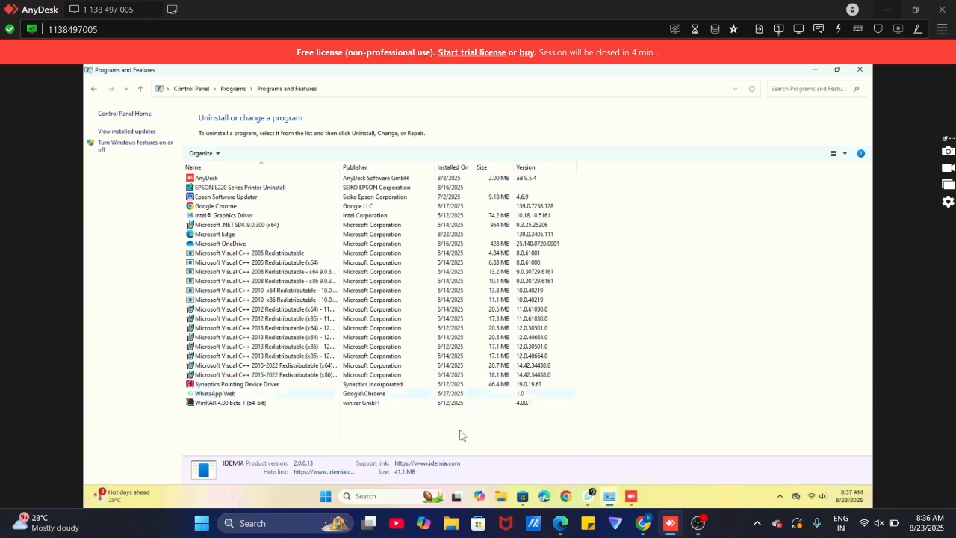
pyautogui.click(94, 90)
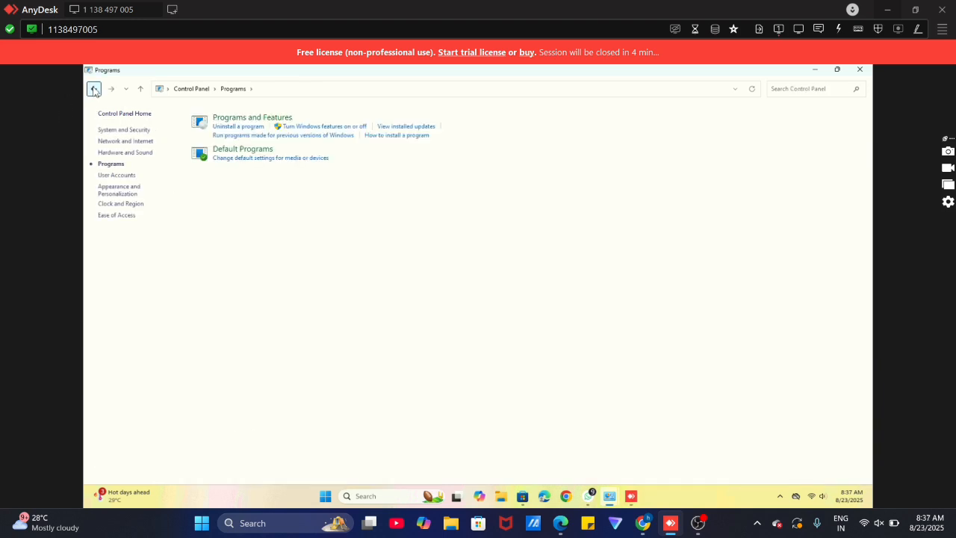
# Delete the Idemia.L1RdService and MORPHORDLOG folders from C: and close Explorer
pyautogui.click(861, 70)
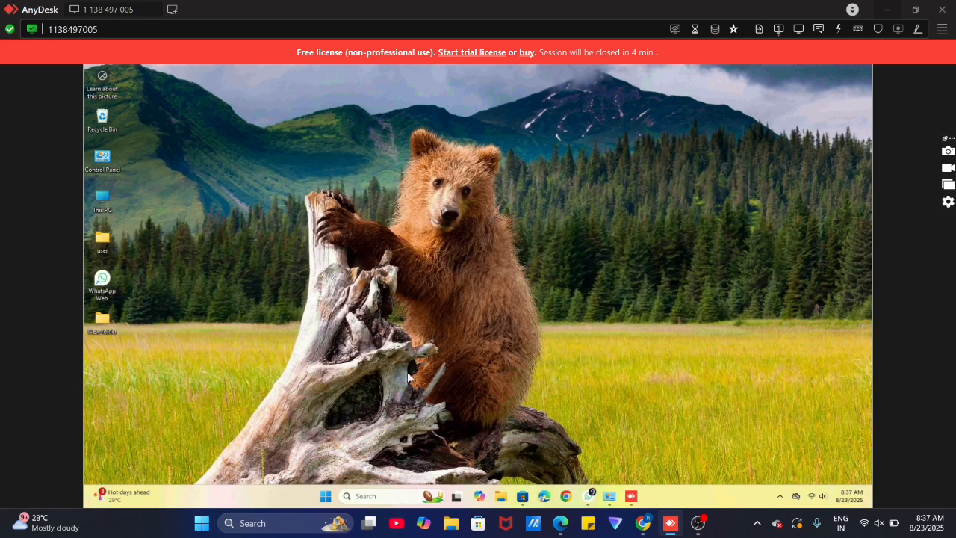
pyautogui.doubleClick(103, 198)
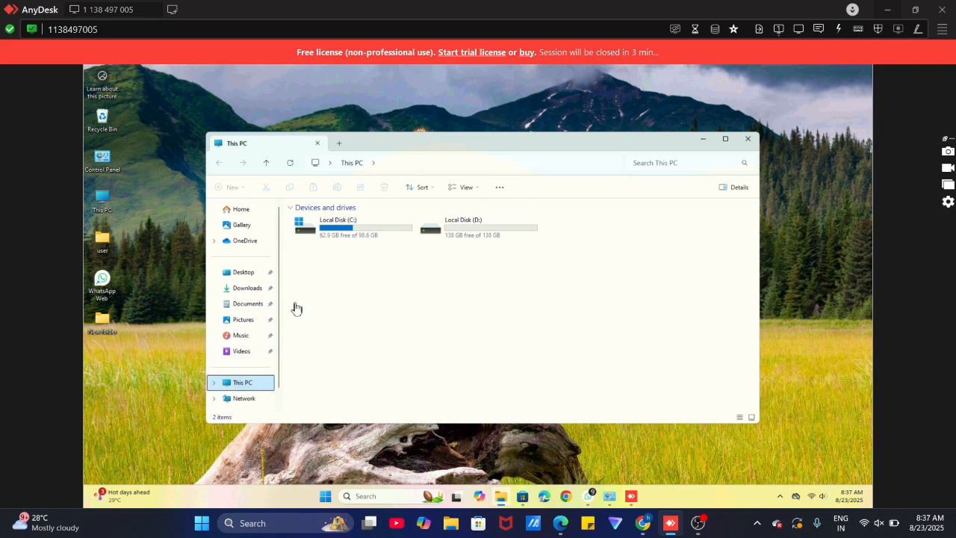
pyautogui.doubleClick(354, 231)
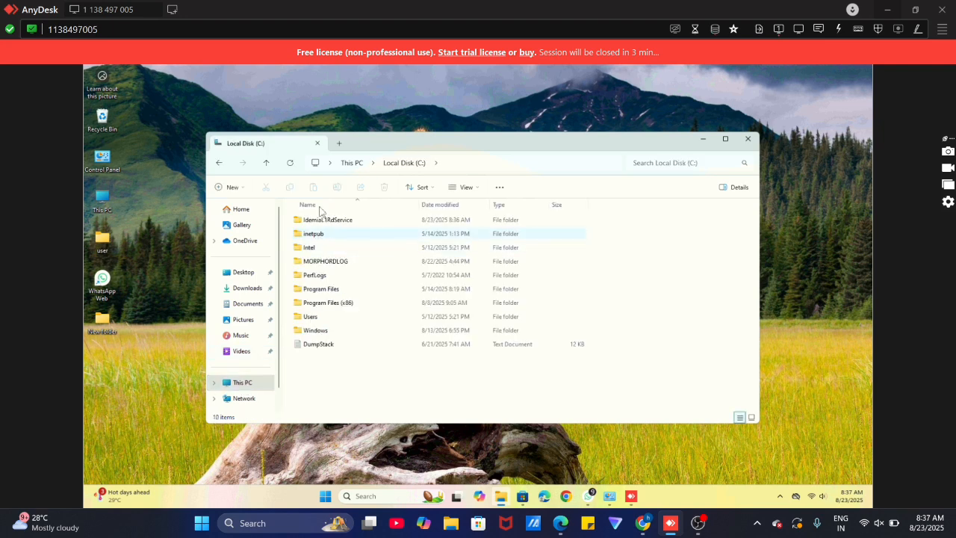
pyautogui.click(321, 220)
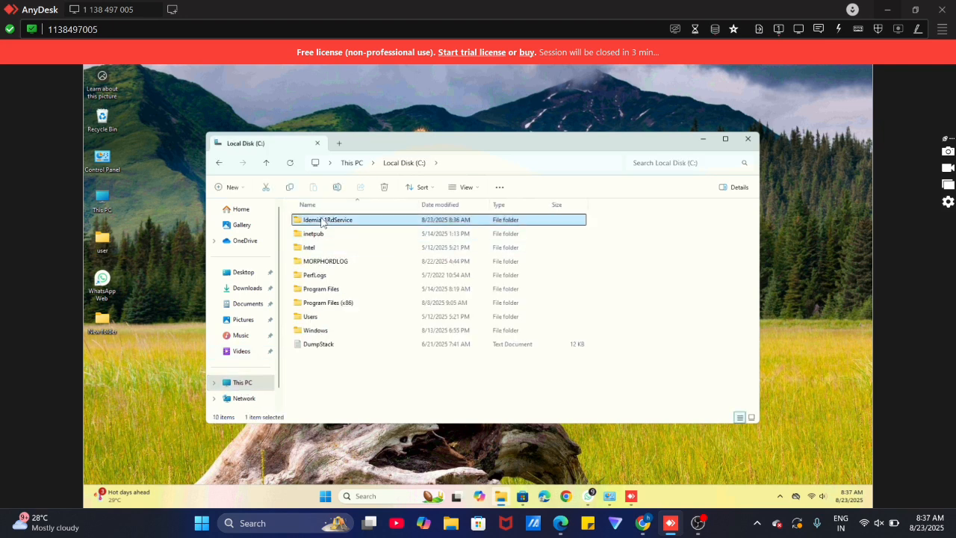
pyautogui.click(385, 191)
pyautogui.click(326, 250)
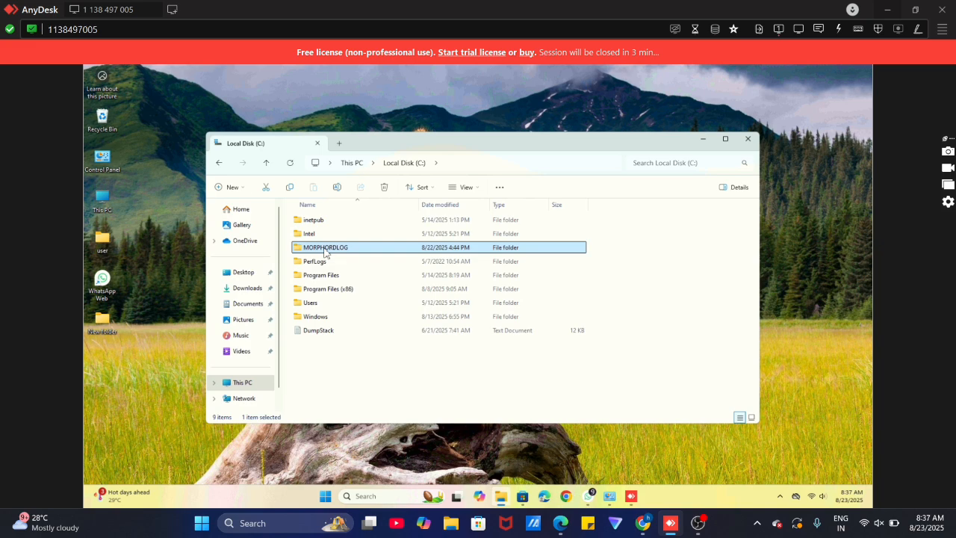
pyautogui.click(386, 188)
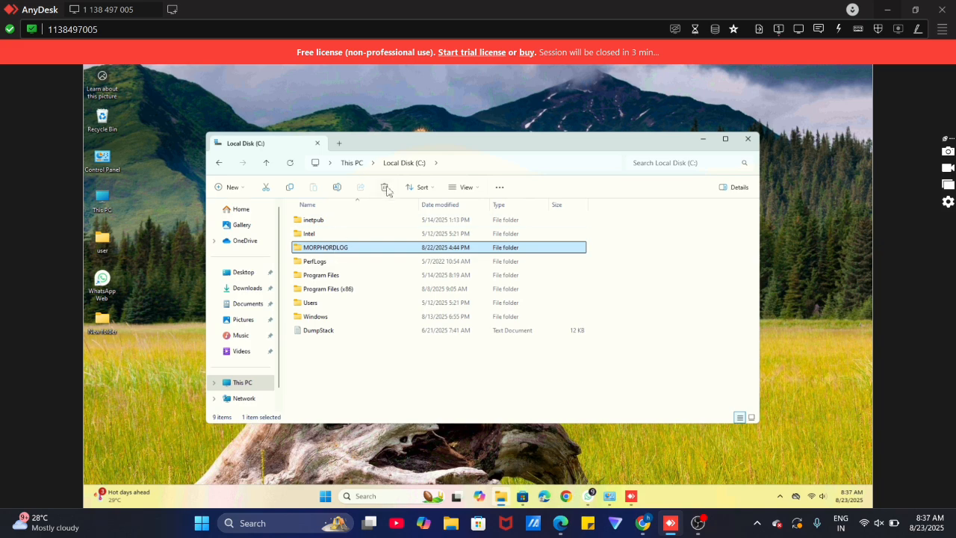
pyautogui.click(748, 139)
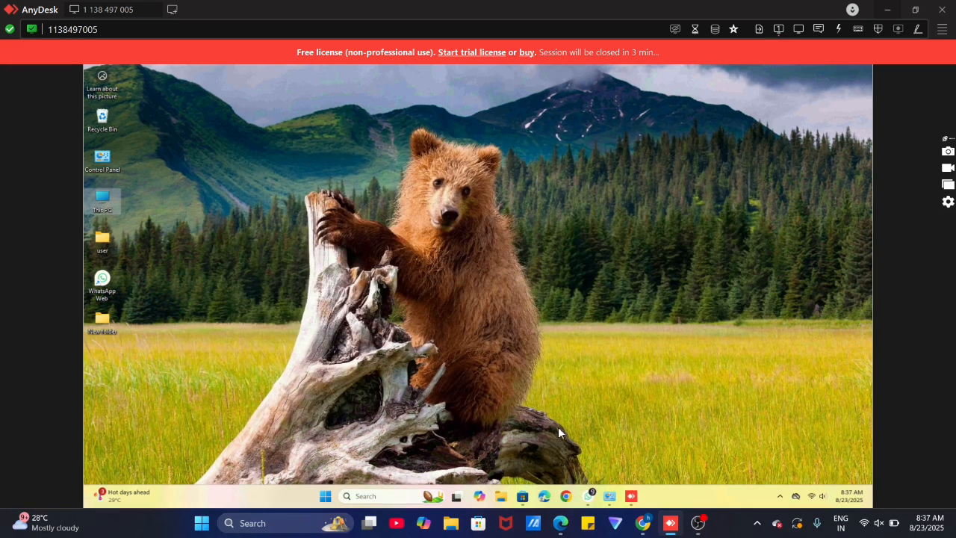
# Search Google in Chrome for 'morpho rd service'
pyautogui.click(564, 501)
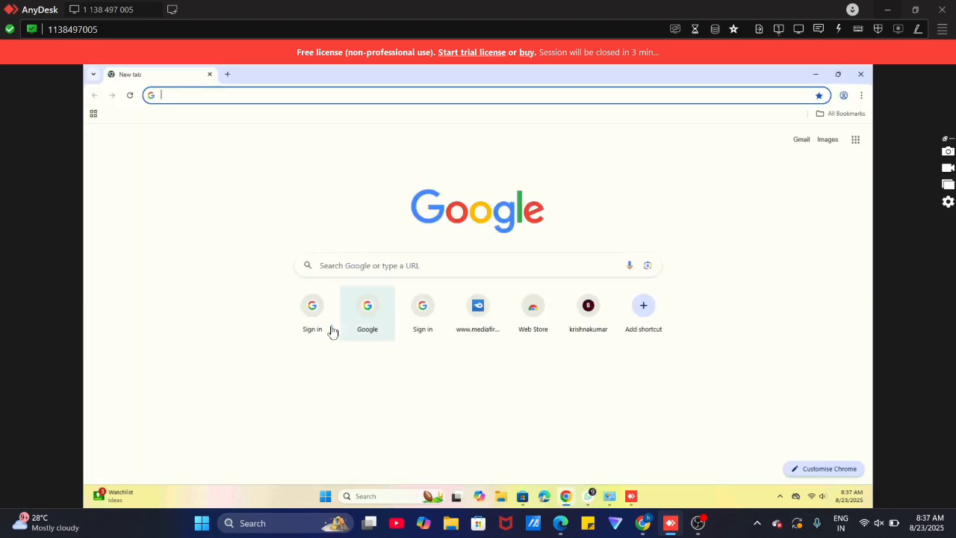
pyautogui.click(364, 319)
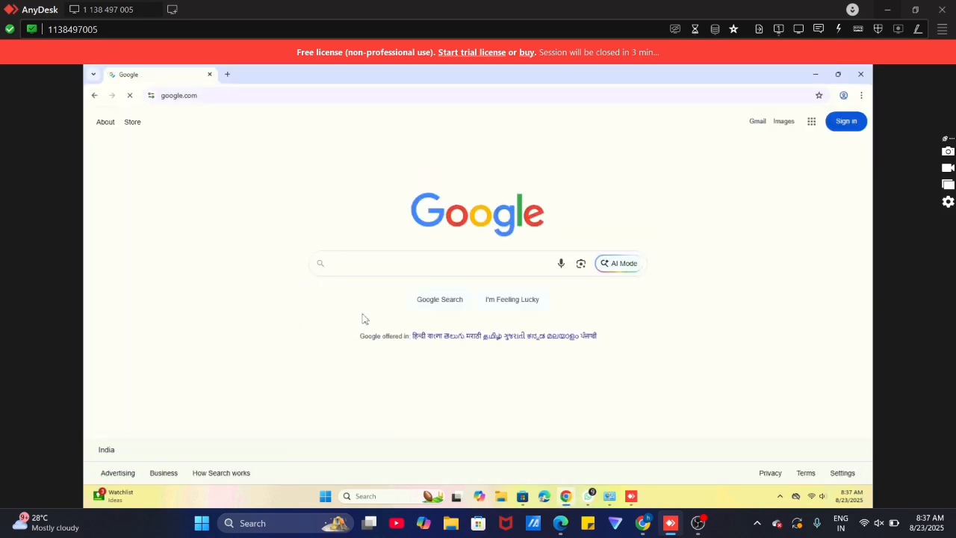
pyautogui.click(357, 266)
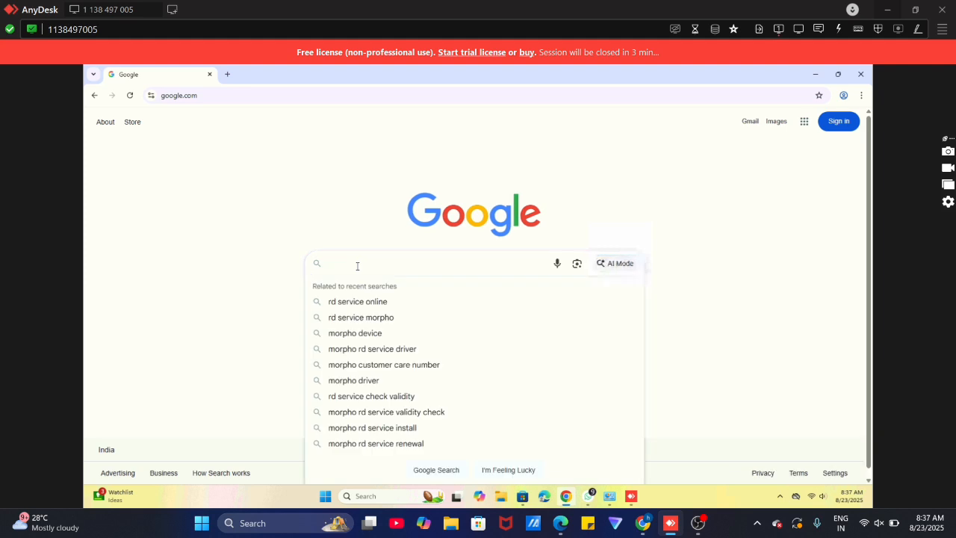
pyautogui.write('morpho r')
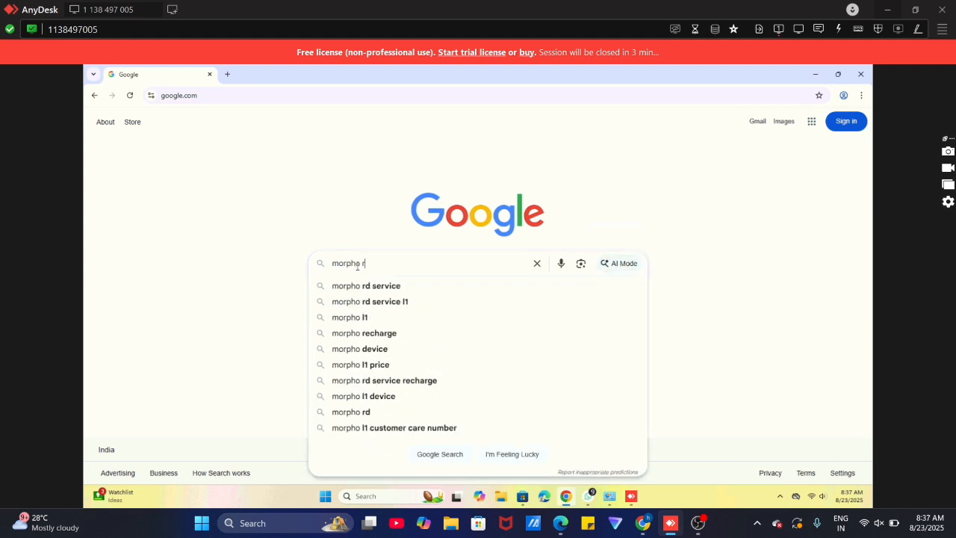
pyautogui.write('d sw')
pyautogui.press('BackSpace')
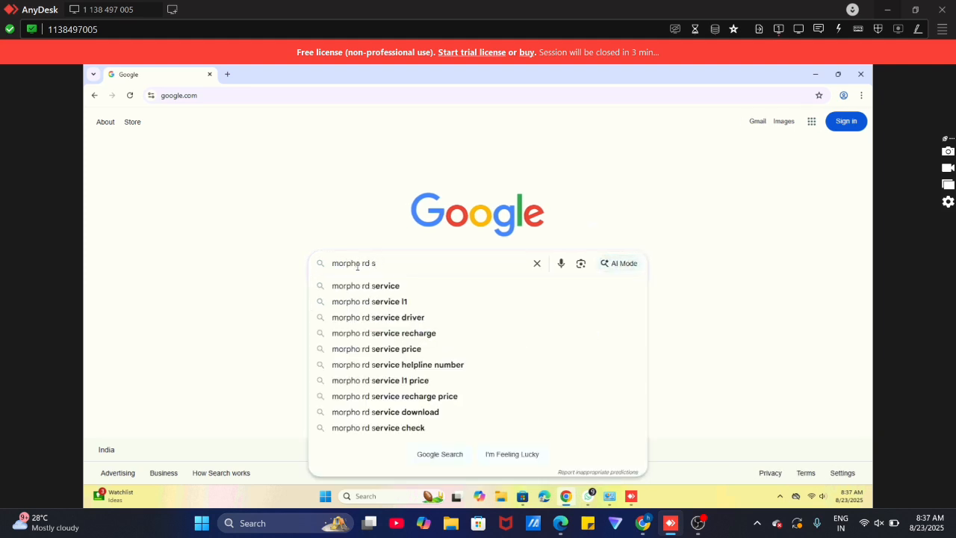
pyautogui.write('service')
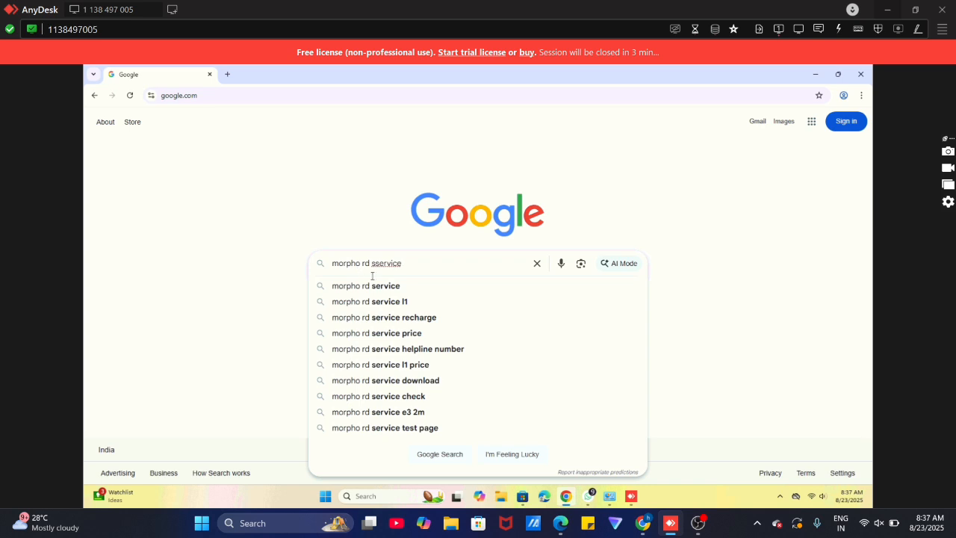
pyautogui.click(379, 288)
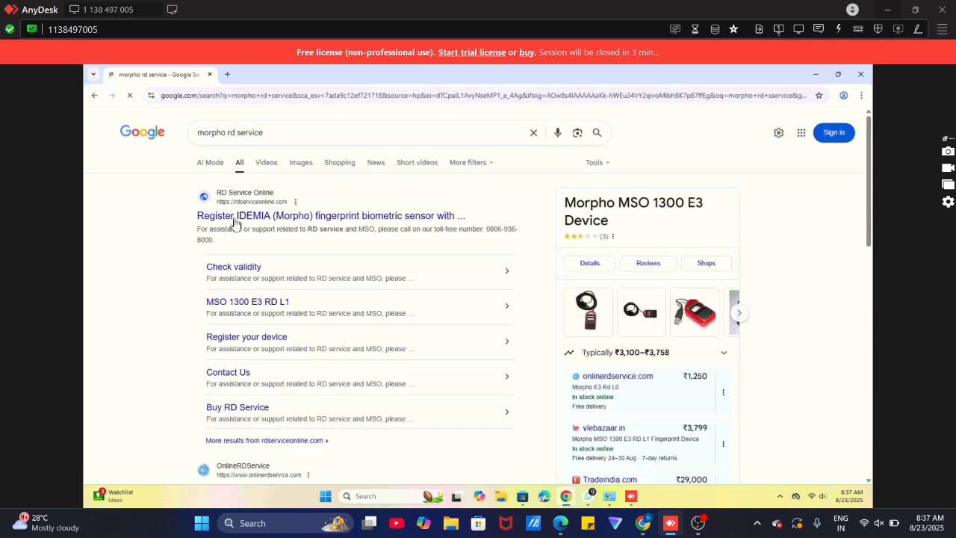
# Download the Windows L1 RD Service V2.0.0.13 zip from rdserviceonline.com and check Downloads
pyautogui.click(312, 217)
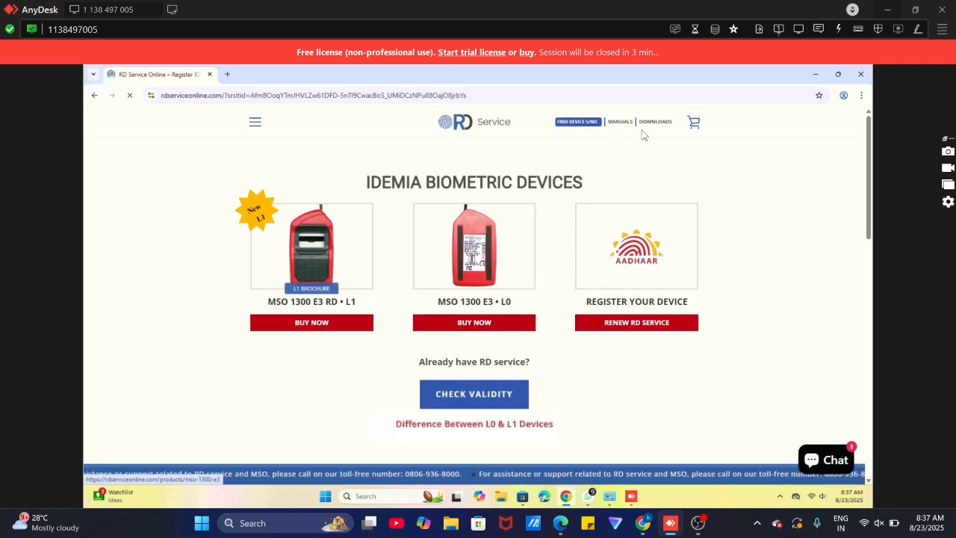
pyautogui.moveTo(655, 126)
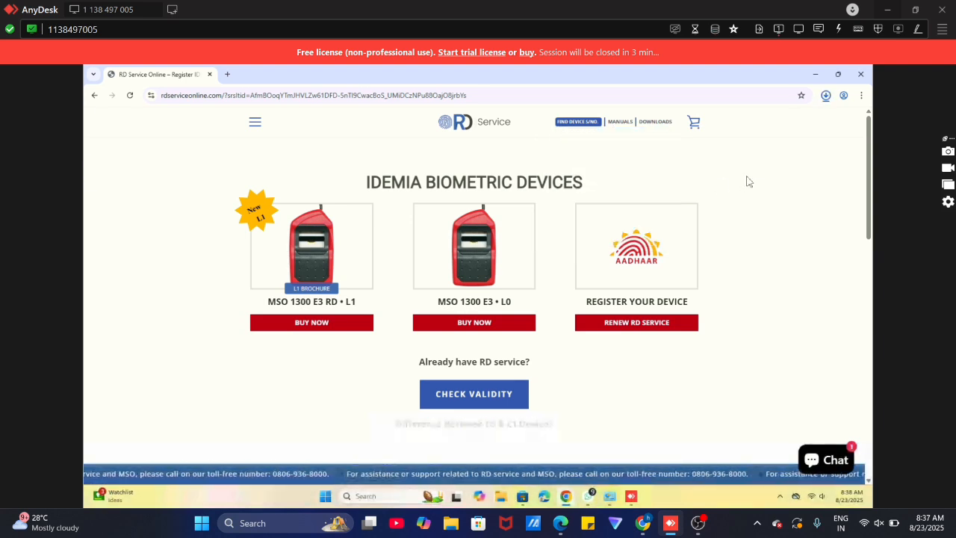
pyautogui.click(829, 102)
pyautogui.click(826, 97)
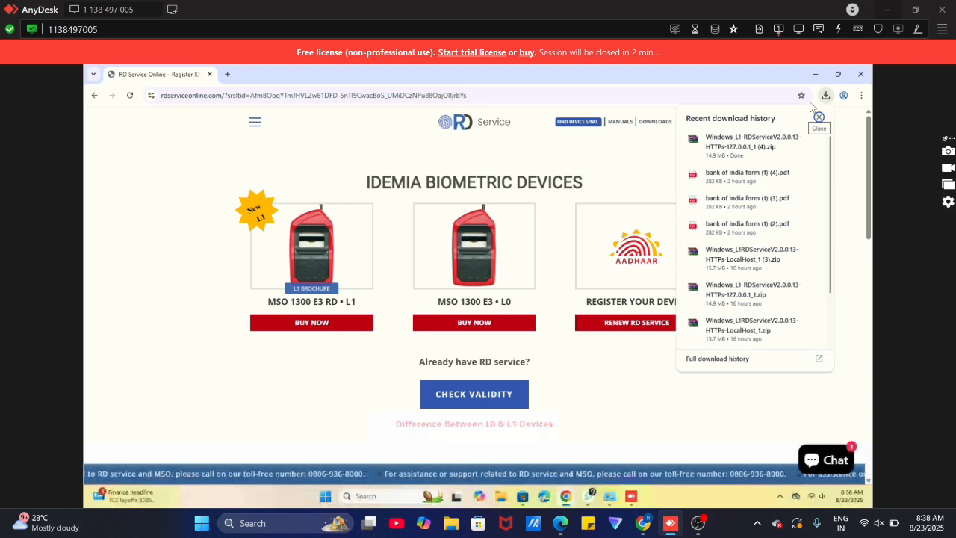
# Extract the L1 RD Service V2.0.0.13 zip over existing files and open its Setup folder
pyautogui.click(796, 144)
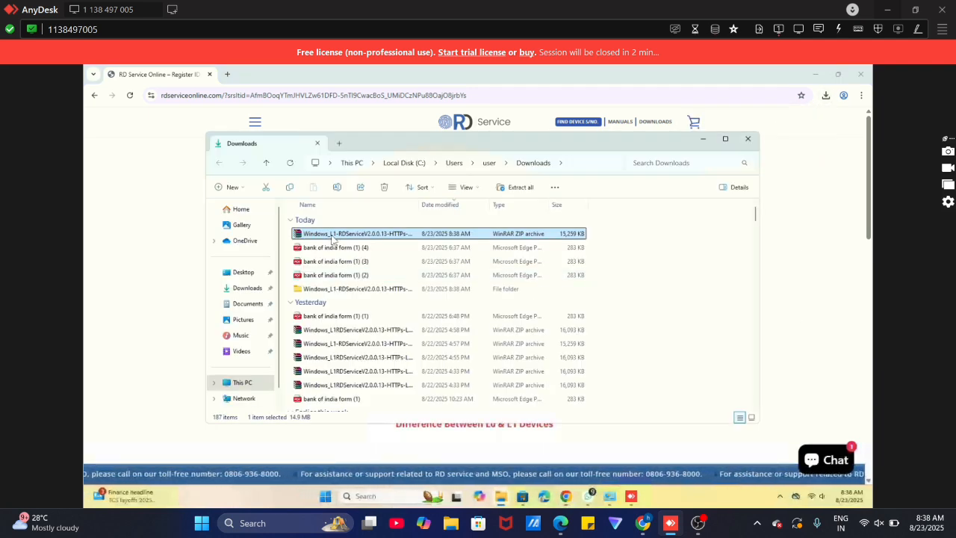
pyautogui.rightClick(329, 236)
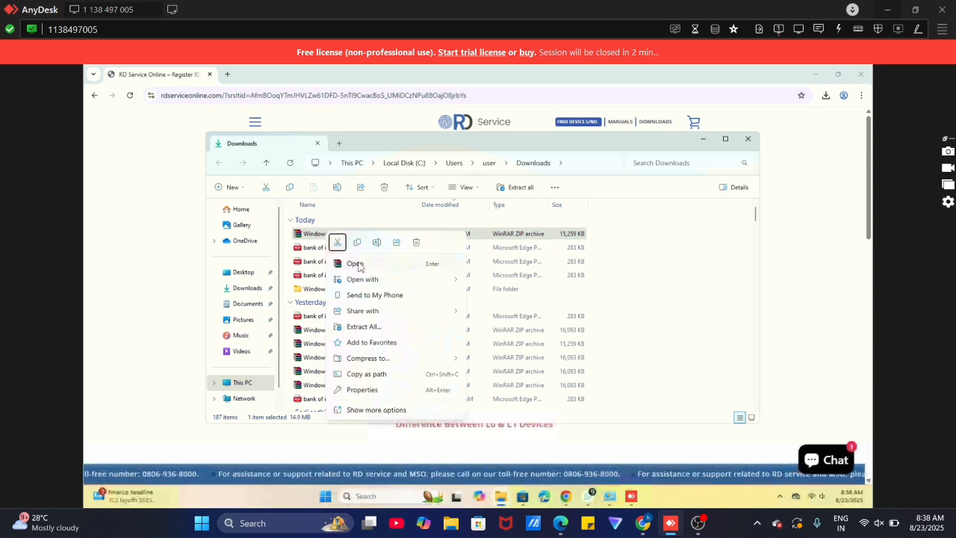
pyautogui.click(364, 327)
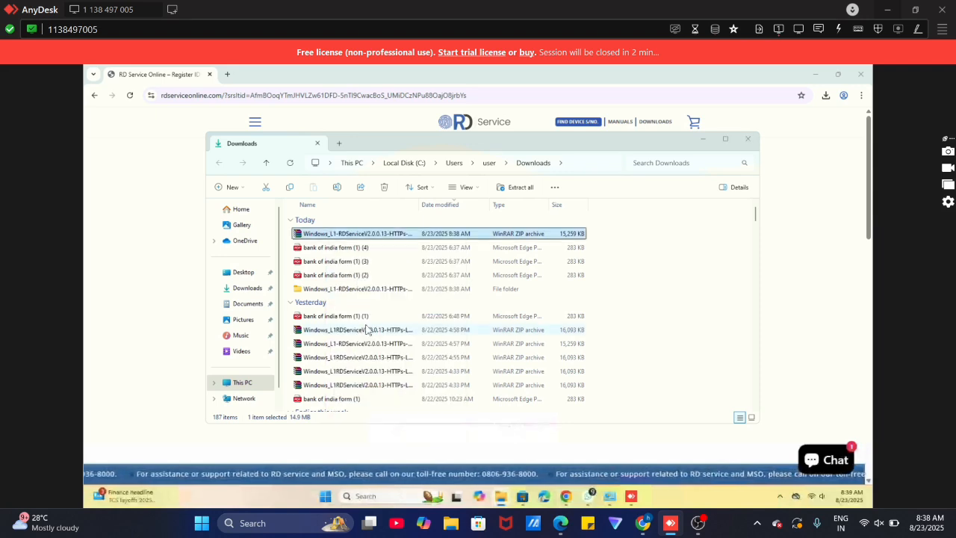
pyautogui.click(567, 376)
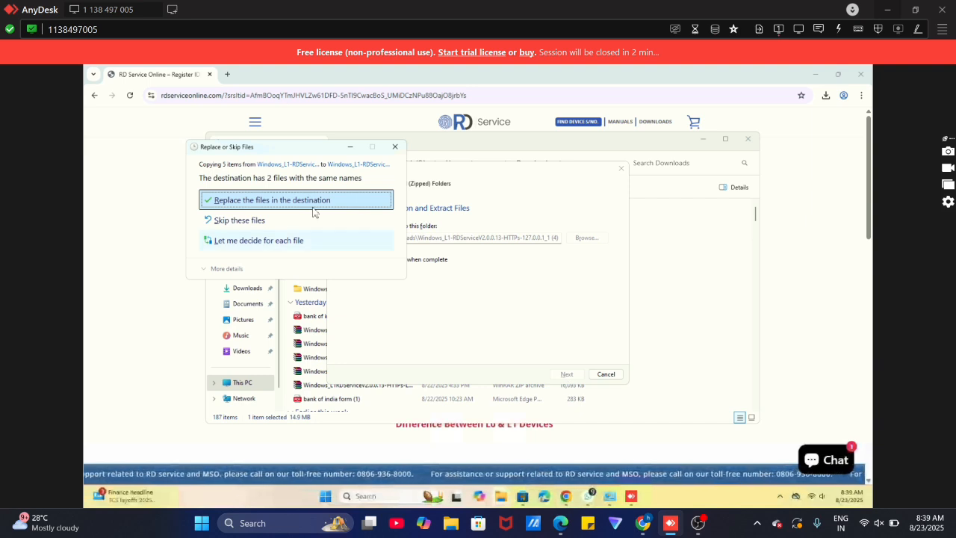
pyautogui.click(313, 202)
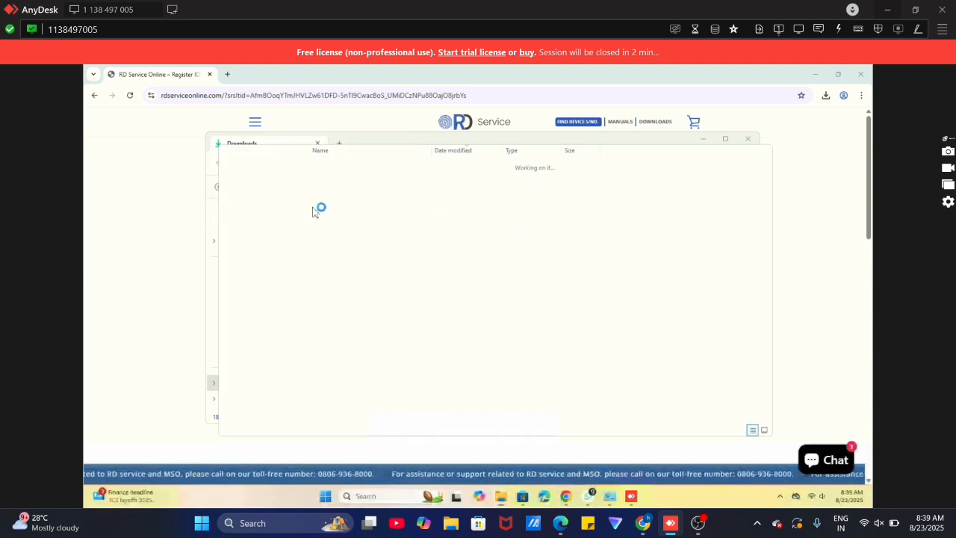
pyautogui.click(368, 252)
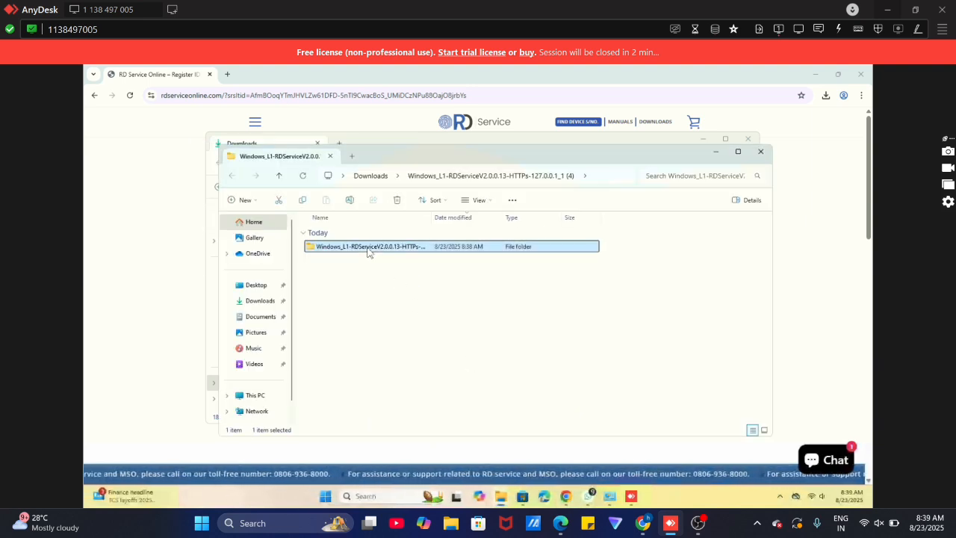
pyautogui.doubleClick(367, 252)
pyautogui.doubleClick(324, 260)
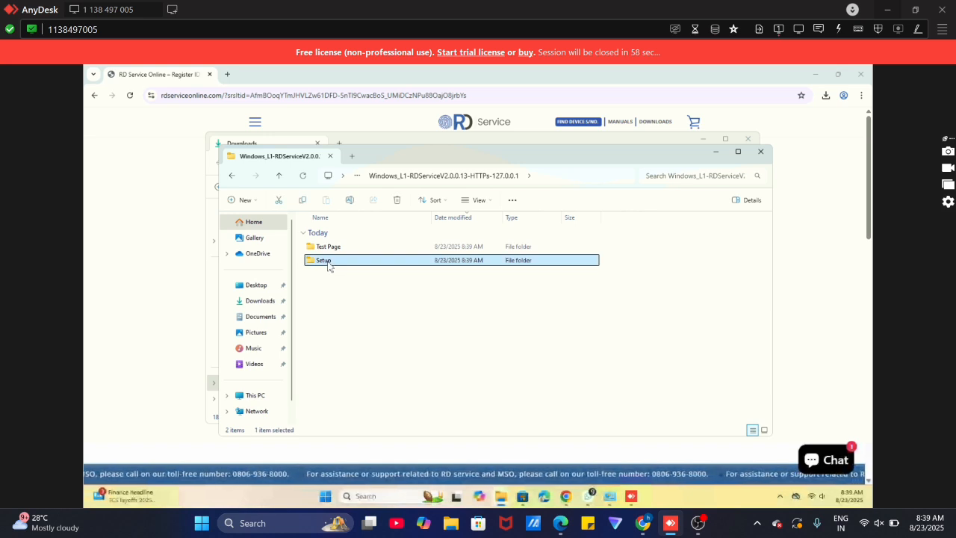
# Run the Windows_L1RDService-HTTPs-127.0.0.1 installer, allowing it to make changes, then select it
pyautogui.doubleClick(370, 248)
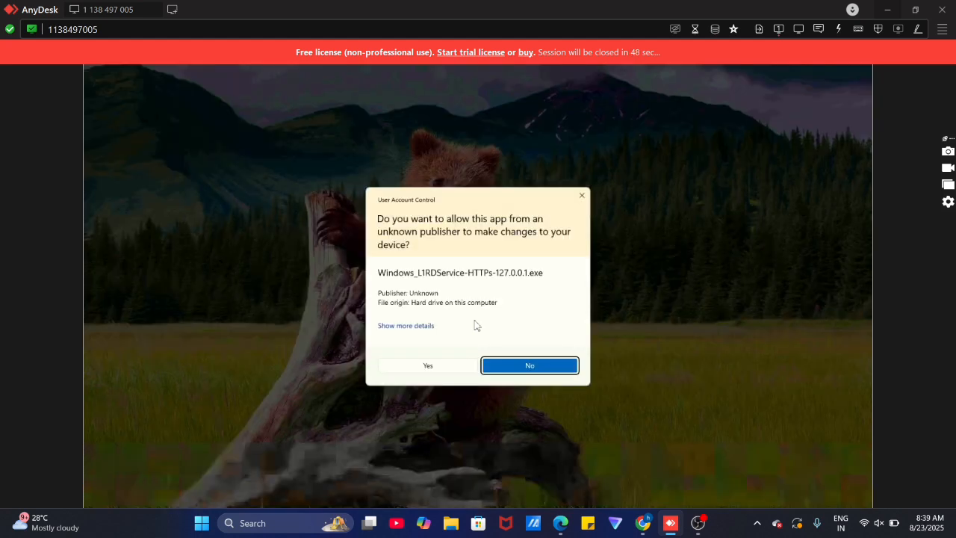
pyautogui.click(450, 366)
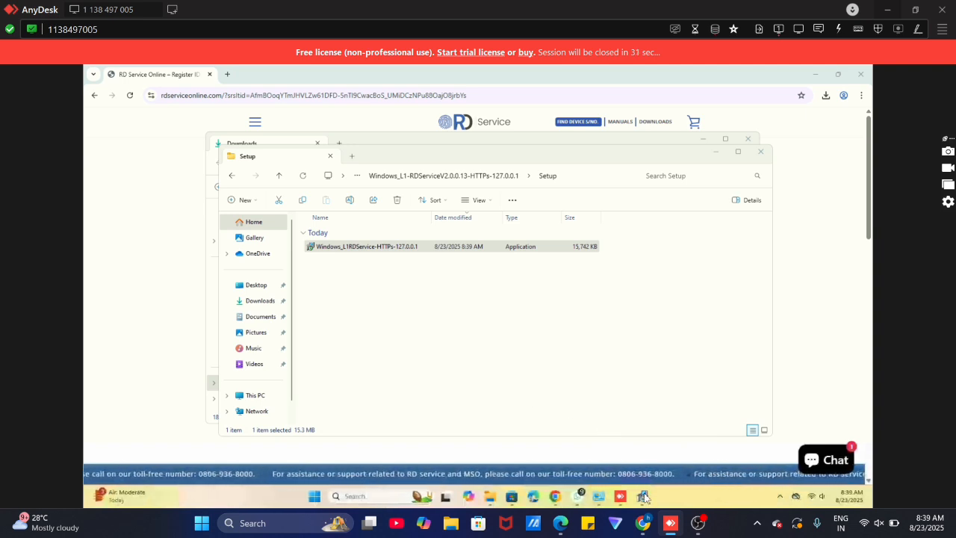
pyautogui.moveTo(639, 484)
pyautogui.moveTo(616, 447)
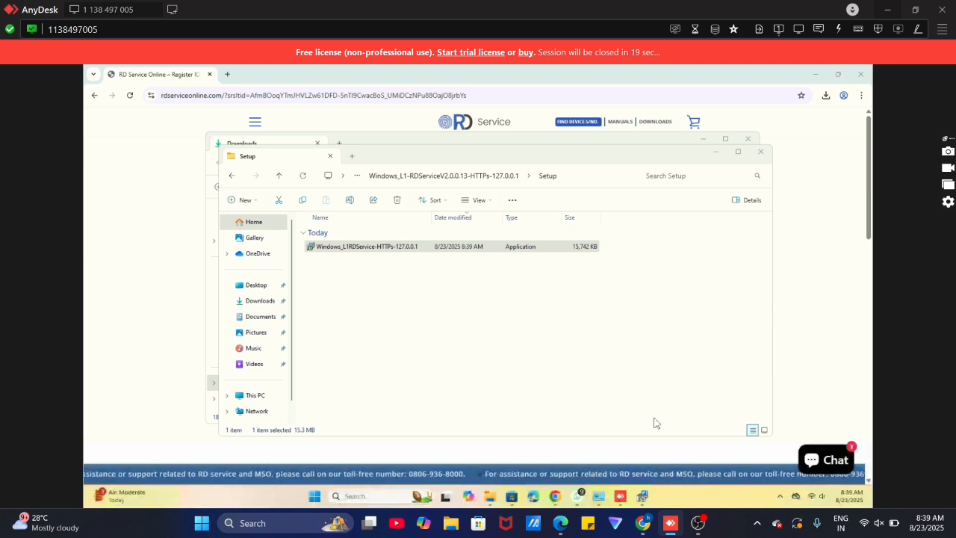
pyautogui.click(715, 160)
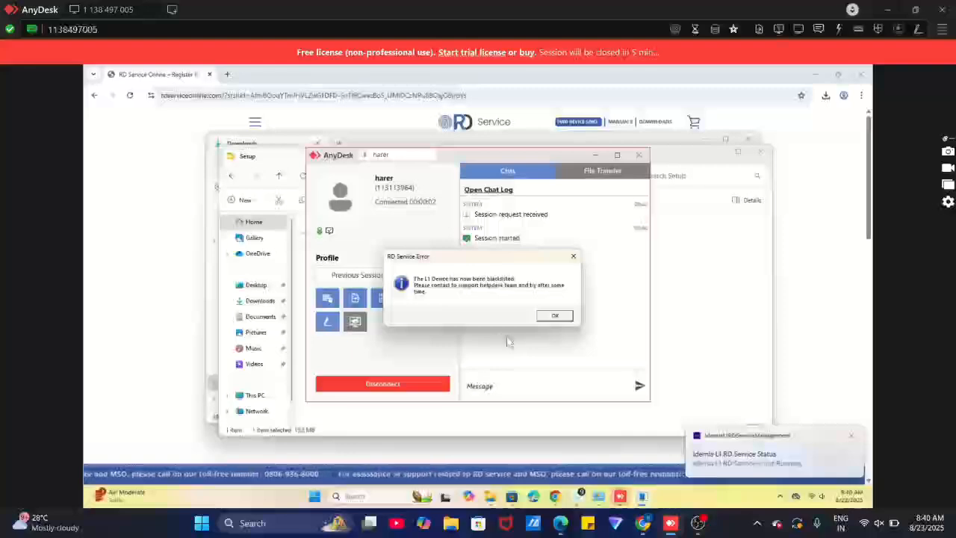
# Dismiss the blacklisted-device error and message, then open the L1 RD Management Tool from the tray
pyautogui.press('Return')
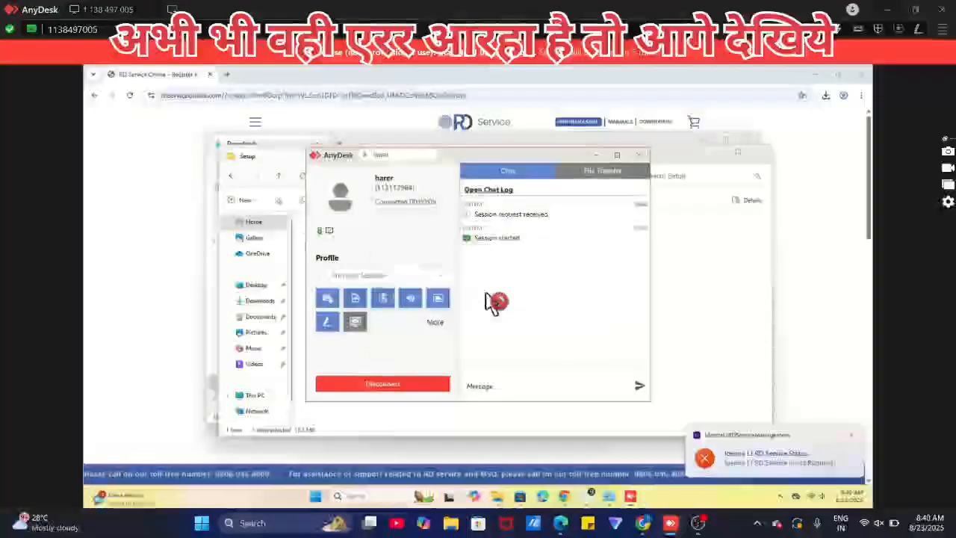
pyautogui.click(595, 155)
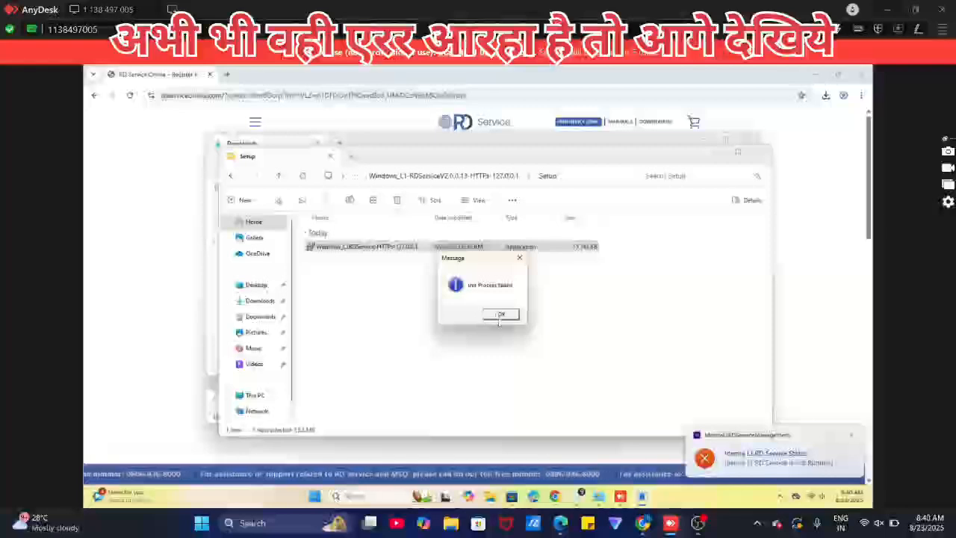
pyautogui.click(500, 315)
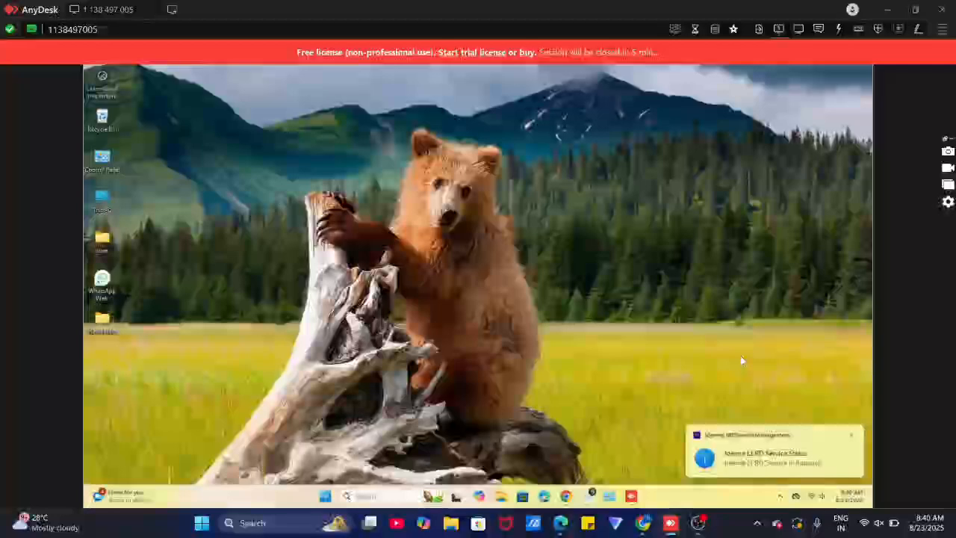
pyautogui.click(779, 496)
pyautogui.click(802, 448)
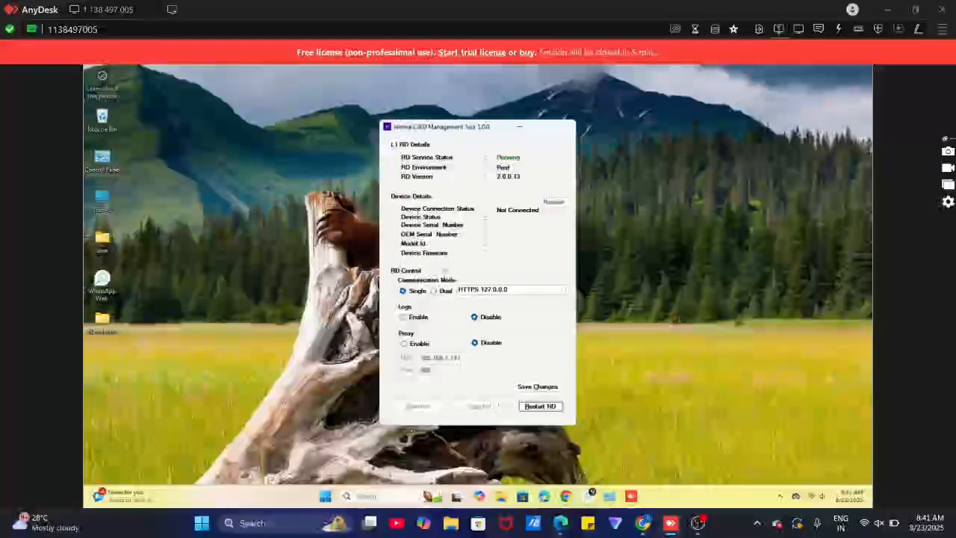
# Choose Manage from This PC's full context menu on the desktop
pyautogui.click(103, 199)
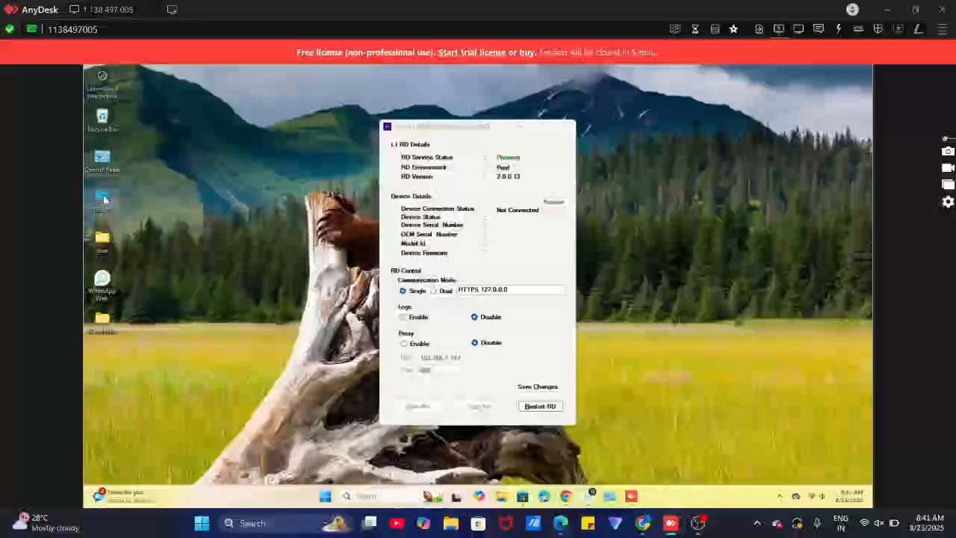
pyautogui.rightClick(104, 200)
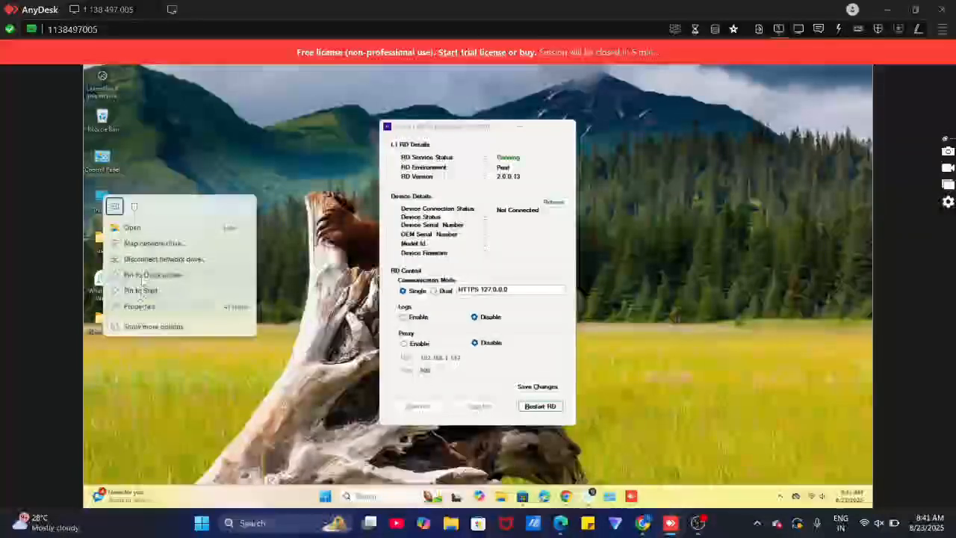
pyautogui.click(148, 326)
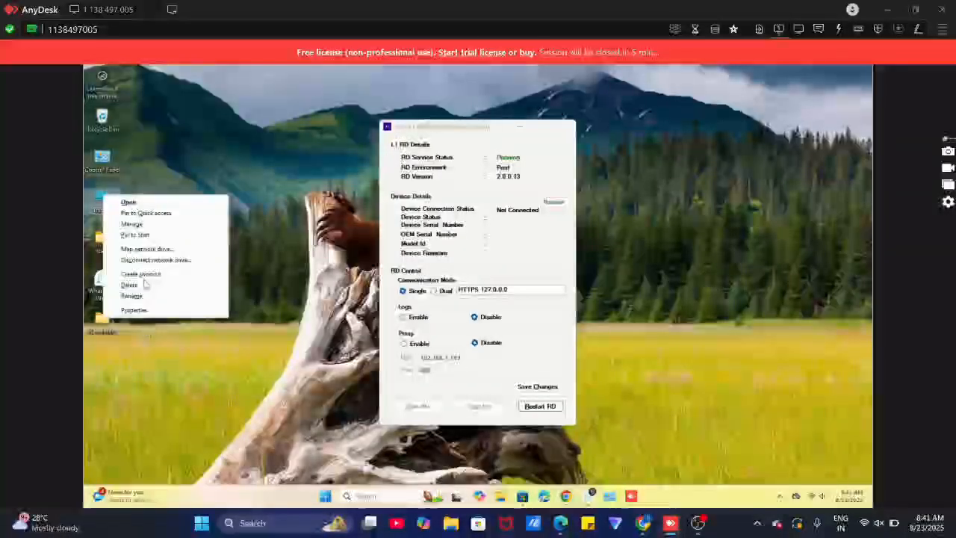
pyautogui.click(134, 224)
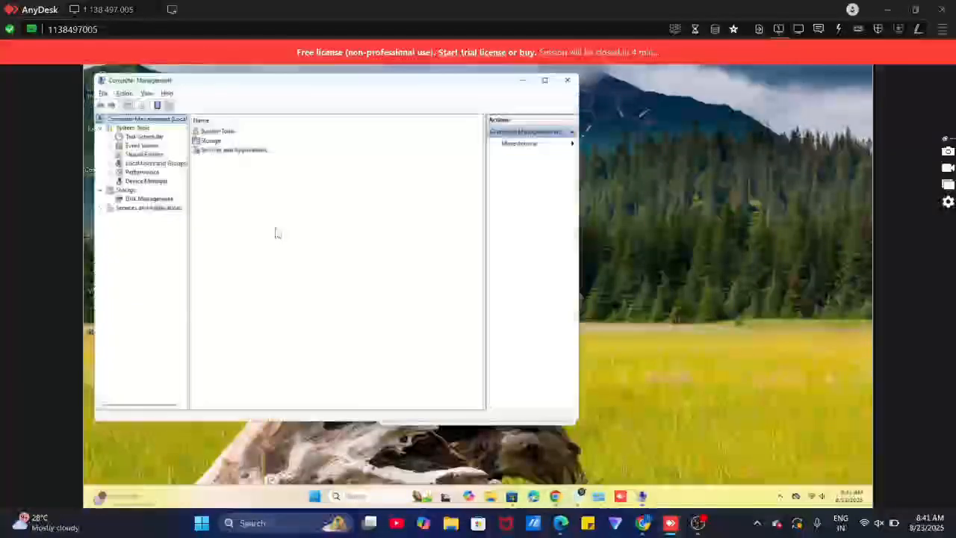
# Locate the Morphosmart MSO1300-E3 device under Universal Serial Bus controllers in Device Manager
pyautogui.click(148, 182)
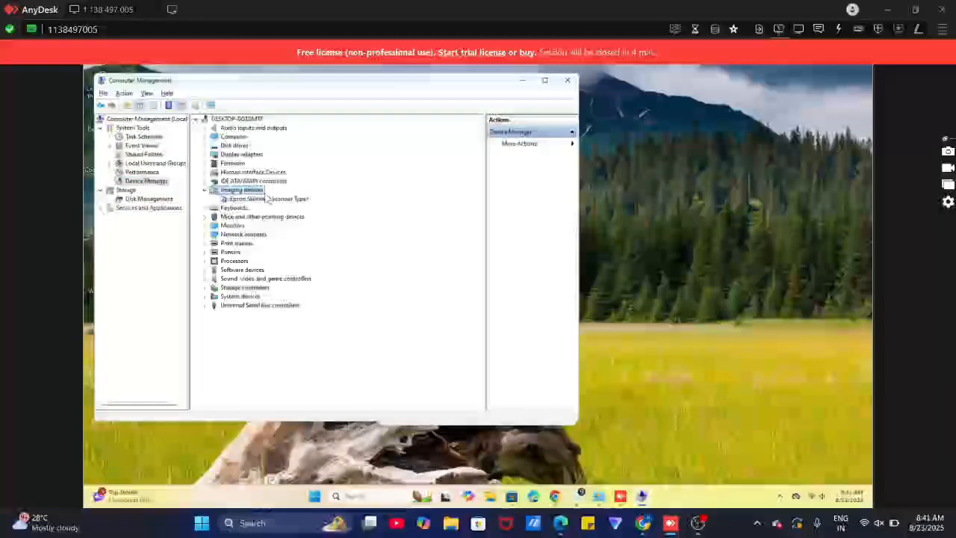
pyautogui.click(235, 307)
pyautogui.doubleClick(235, 308)
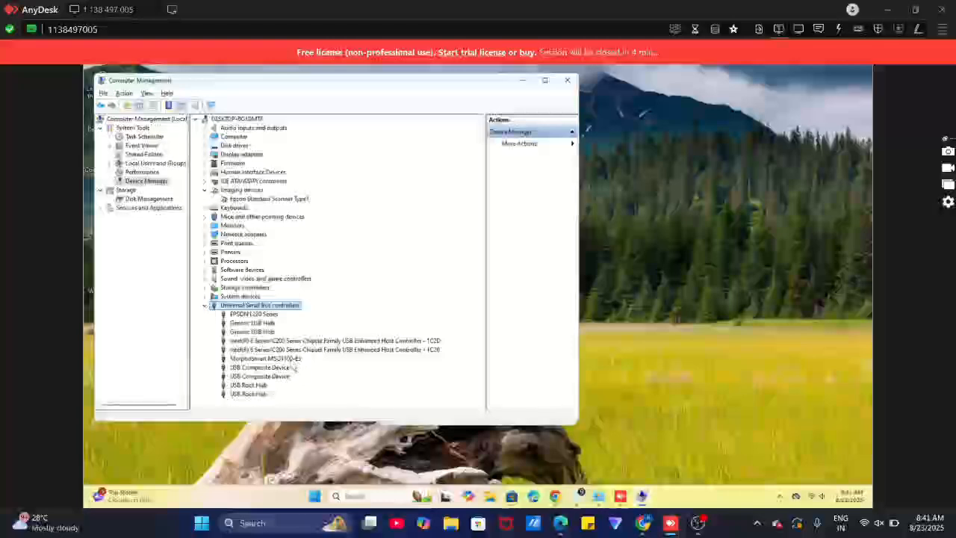
pyautogui.click(288, 359)
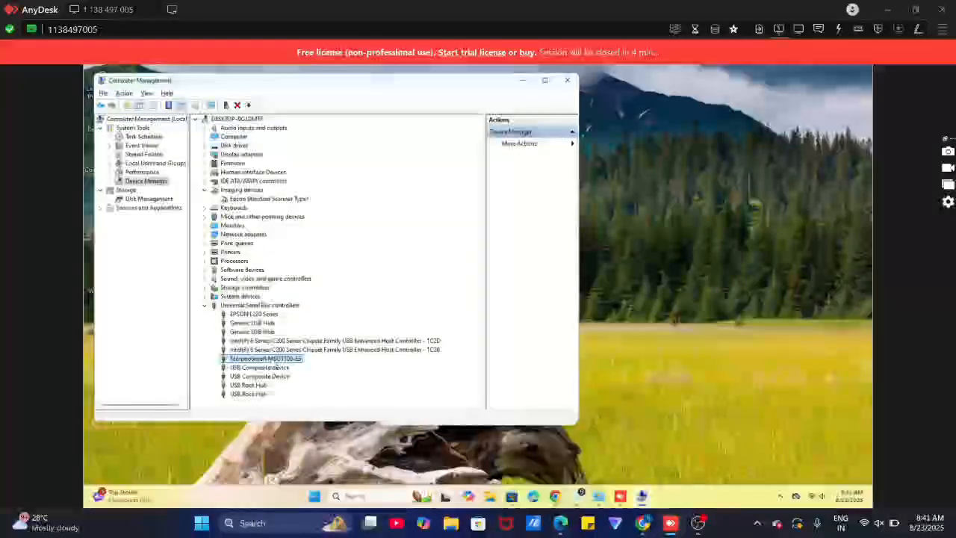
pyautogui.rightClick(287, 362)
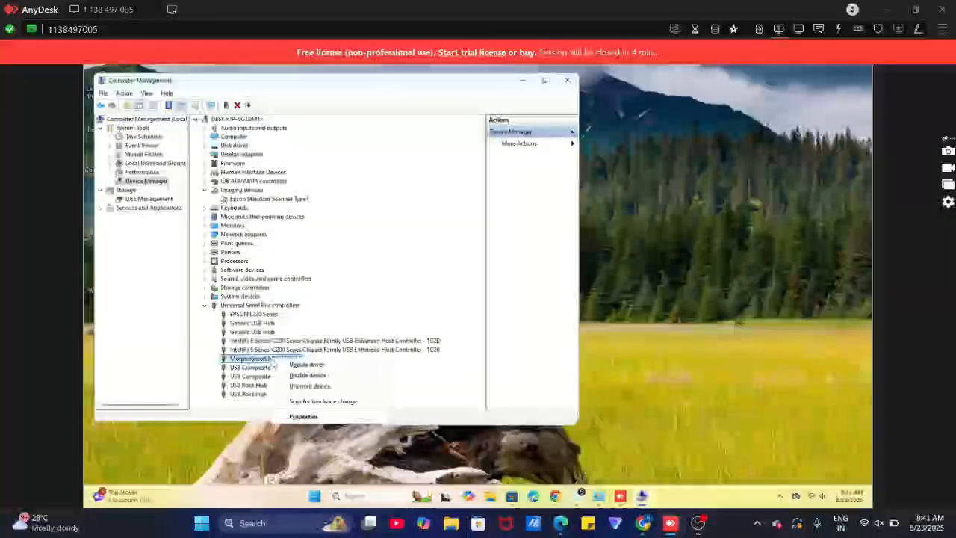
# Update its driver by picking the MSO1300-E3 model from the local list, then accept the restart
pyautogui.click(302, 365)
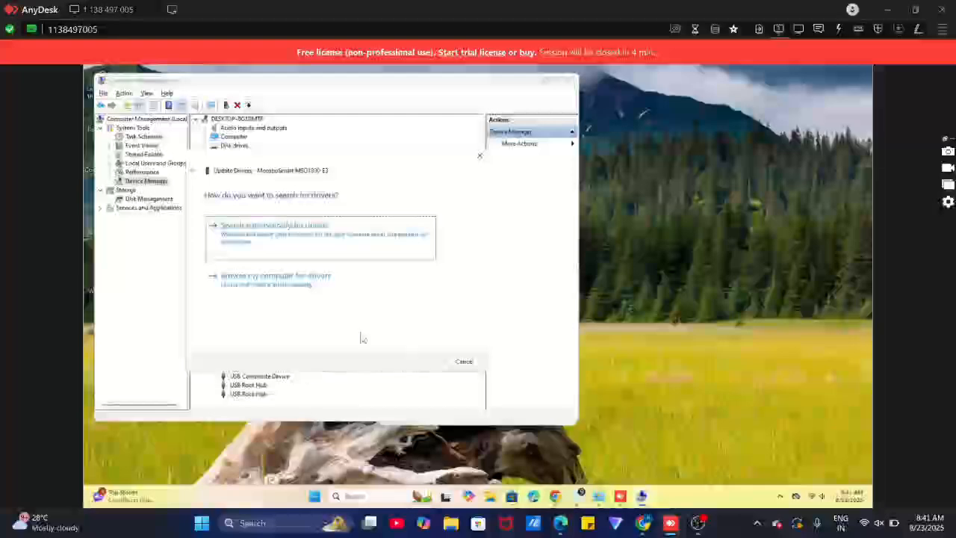
pyautogui.click(257, 280)
pyautogui.click(379, 301)
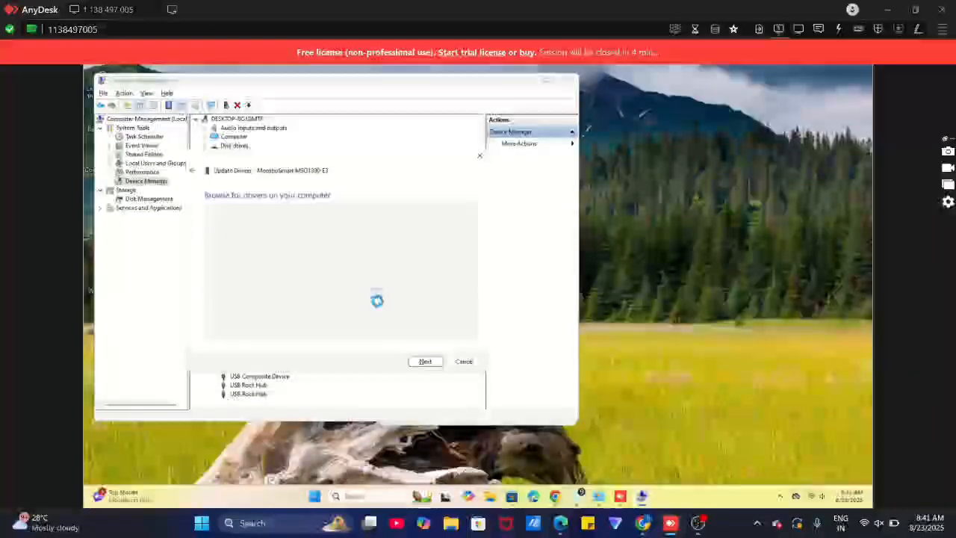
pyautogui.click(262, 277)
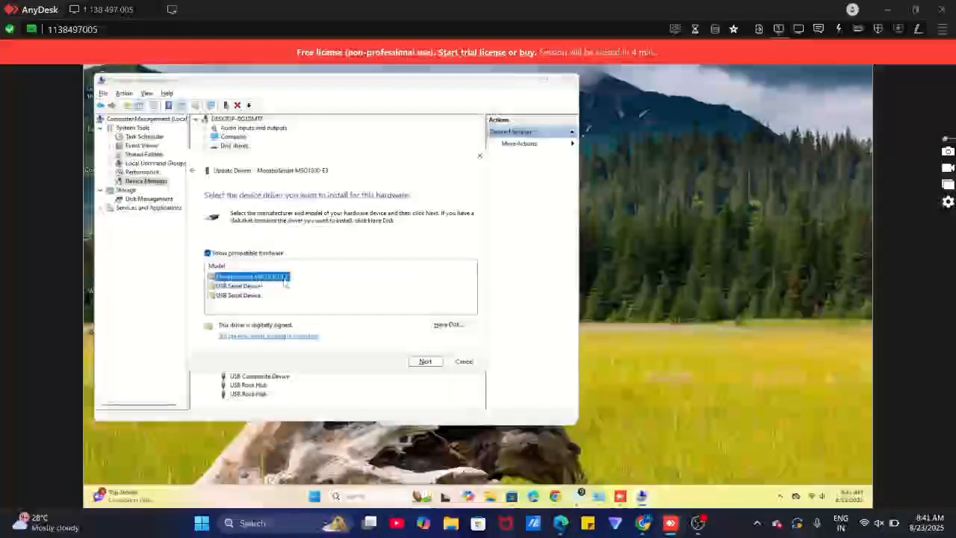
pyautogui.click(422, 362)
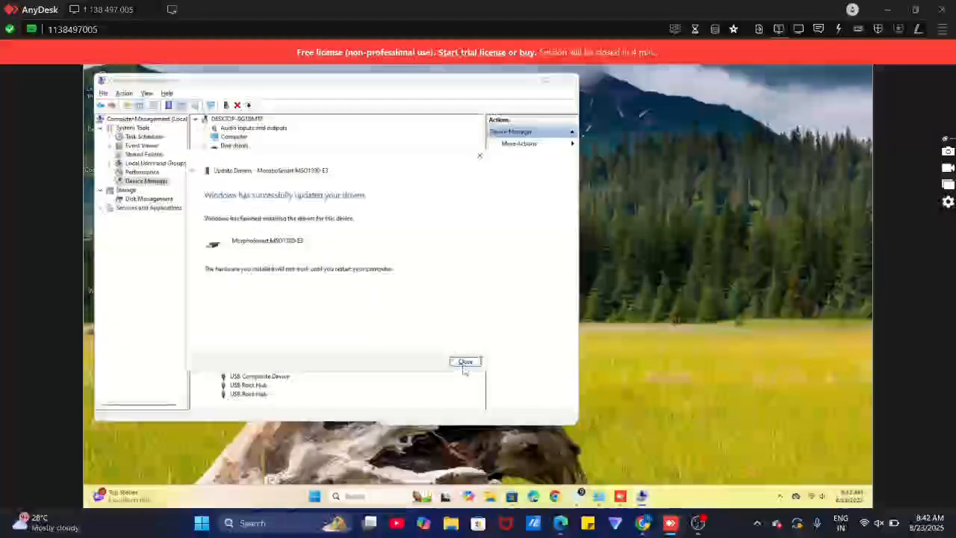
pyautogui.click(464, 363)
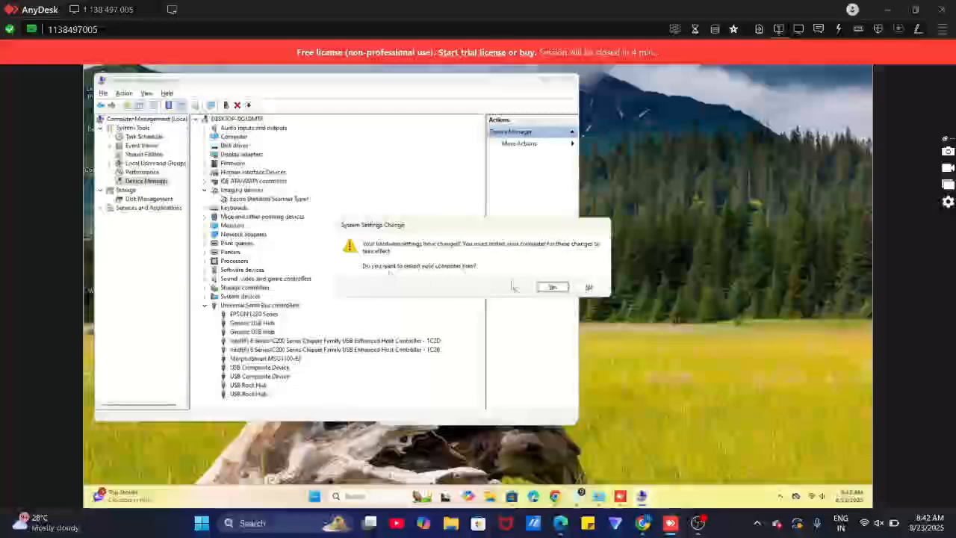
pyautogui.click(560, 287)
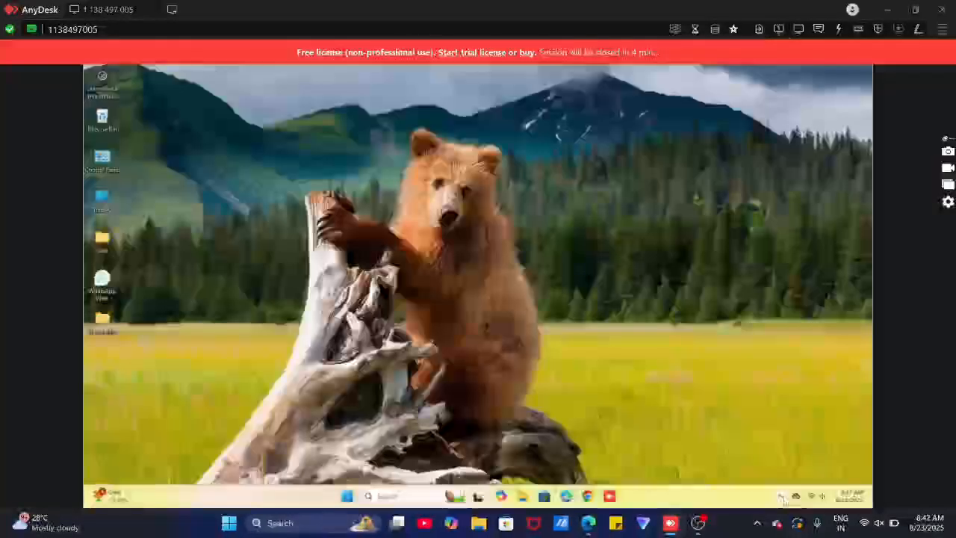
# Restart the RD service from the L1 RD Management Tool in the tray
pyautogui.click(780, 496)
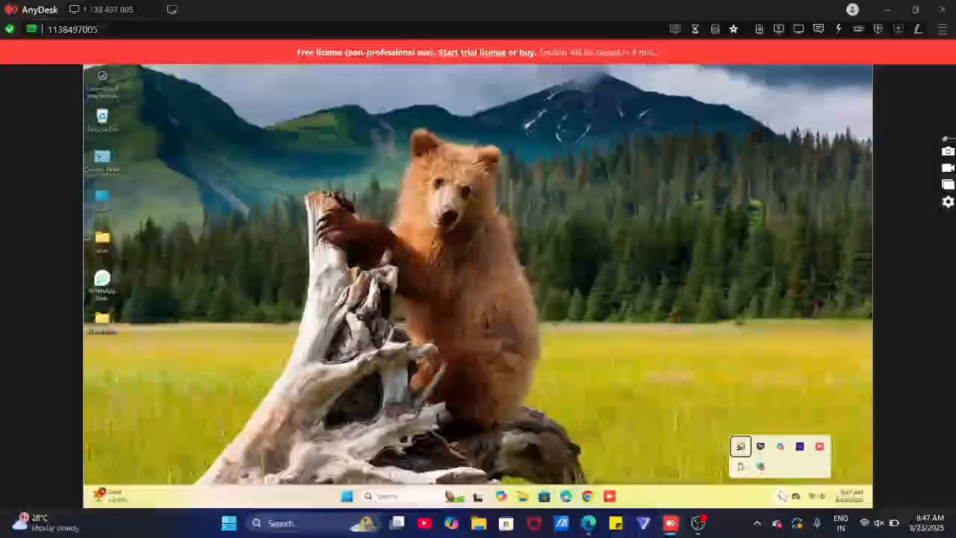
pyautogui.click(799, 446)
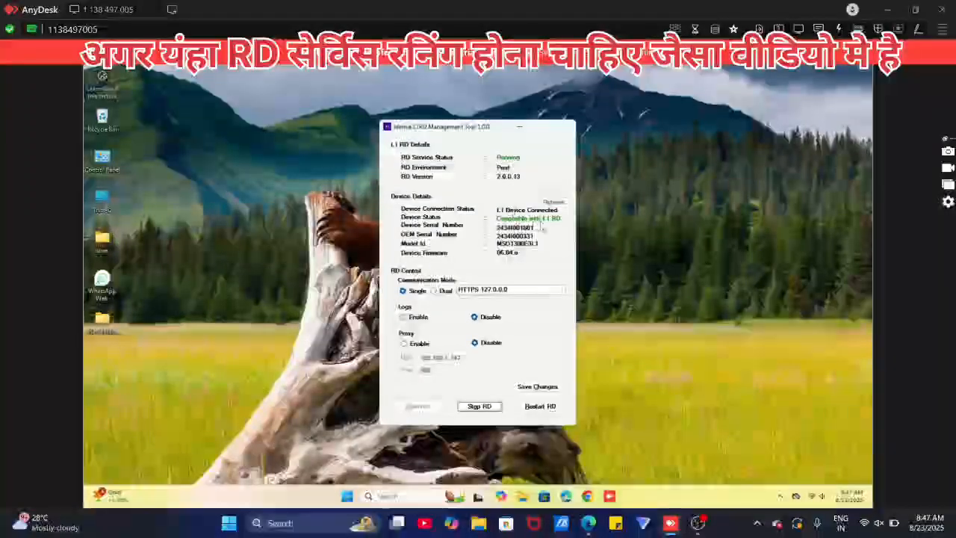
pyautogui.click(534, 407)
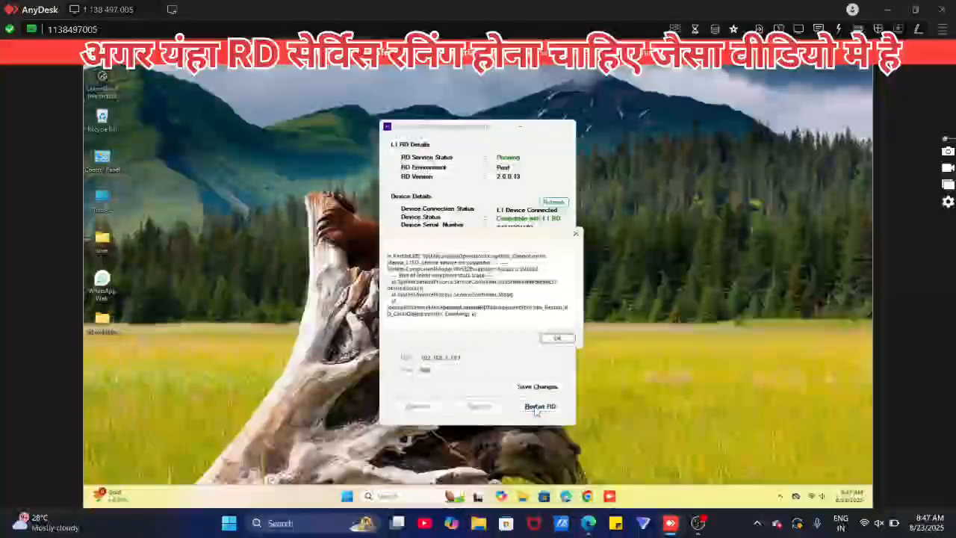
pyautogui.click(556, 340)
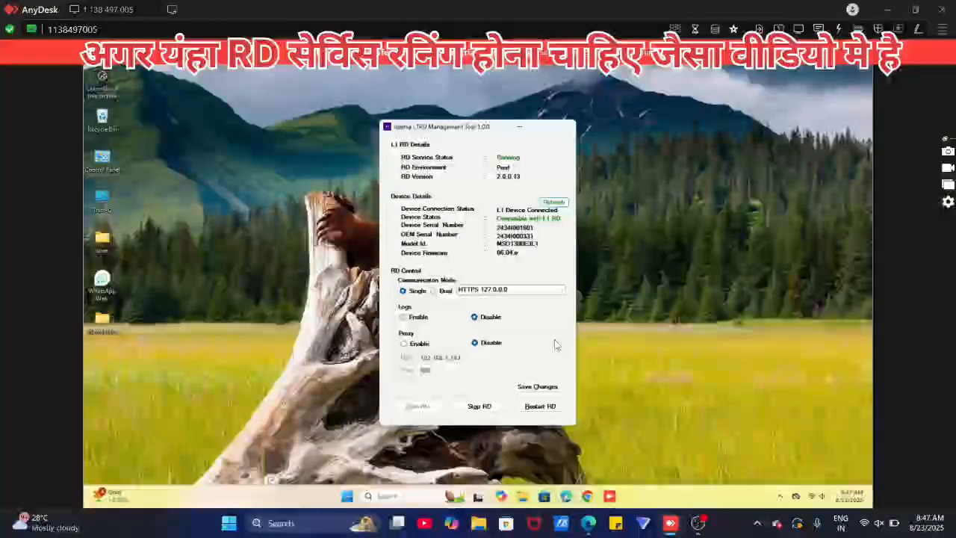
# Refresh the remote desktop
pyautogui.click(673, 179)
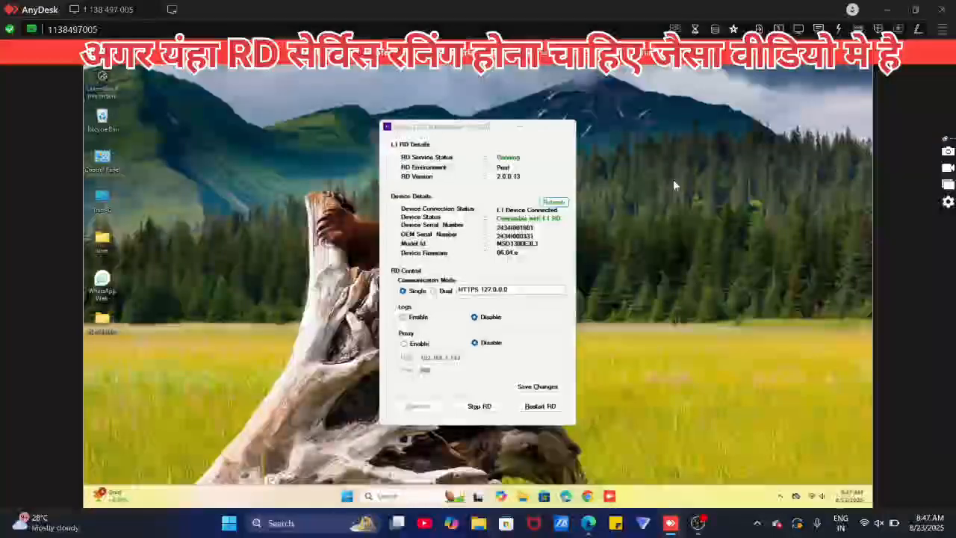
pyautogui.rightClick(698, 230)
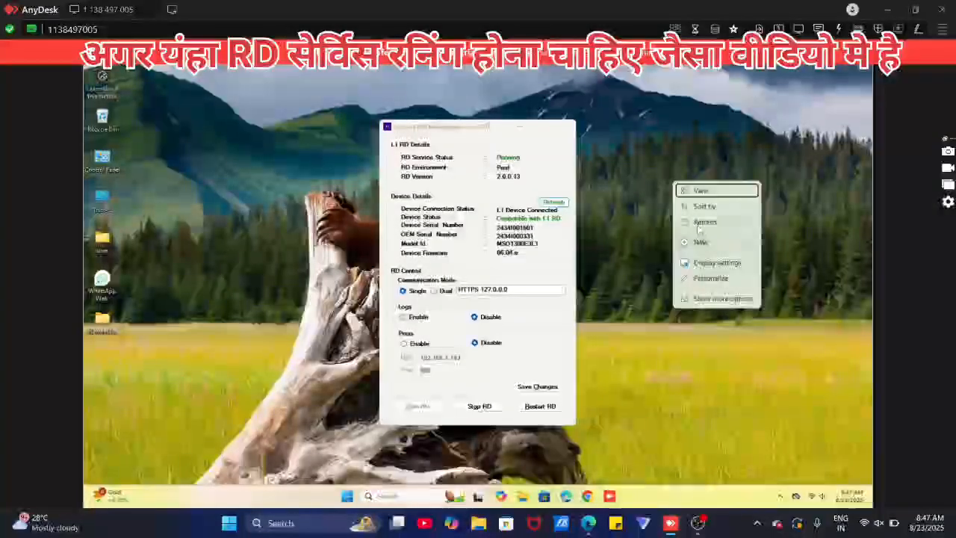
pyautogui.click(697, 224)
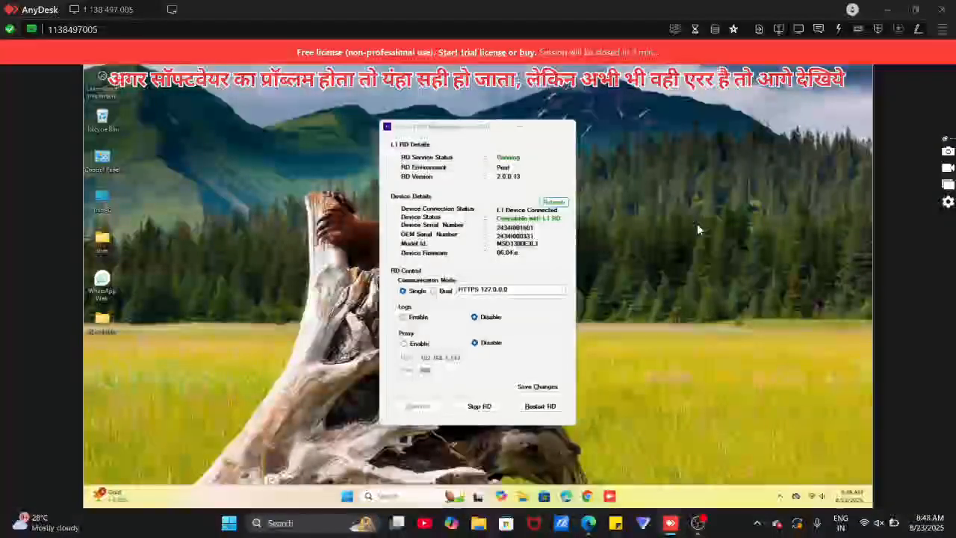
# Refresh the desktop, clear the RD Service Error and Init Process failed messages, and minimize the tool
pyautogui.rightClick(670, 200)
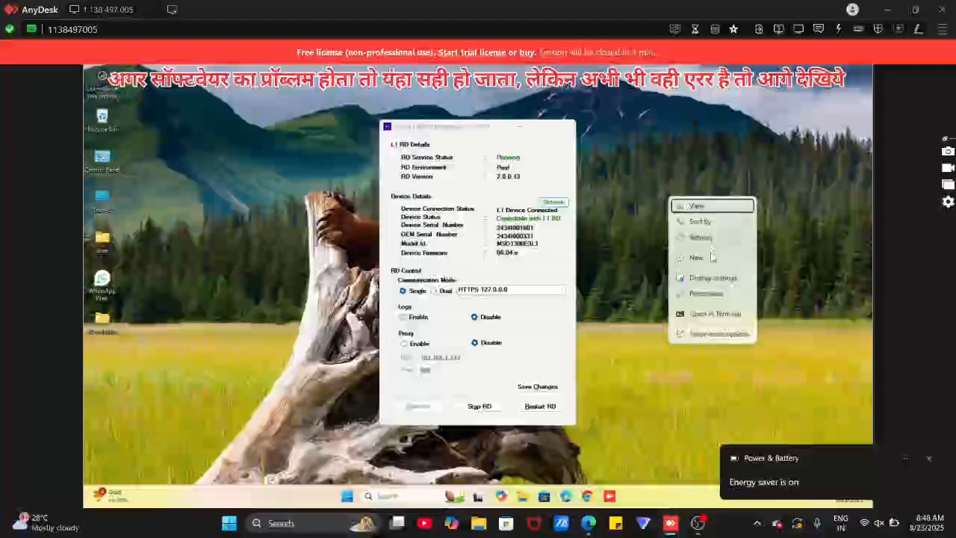
pyautogui.click(803, 310)
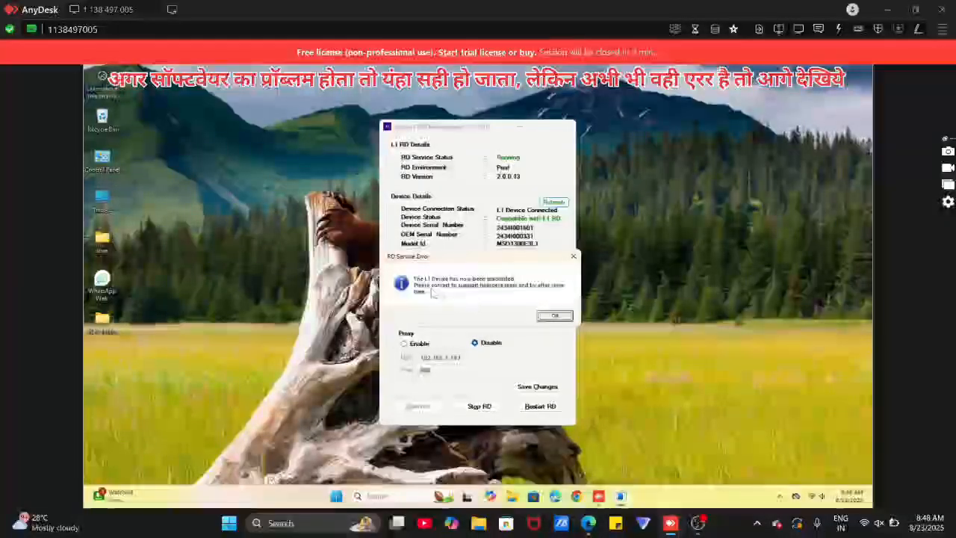
pyautogui.press('Return')
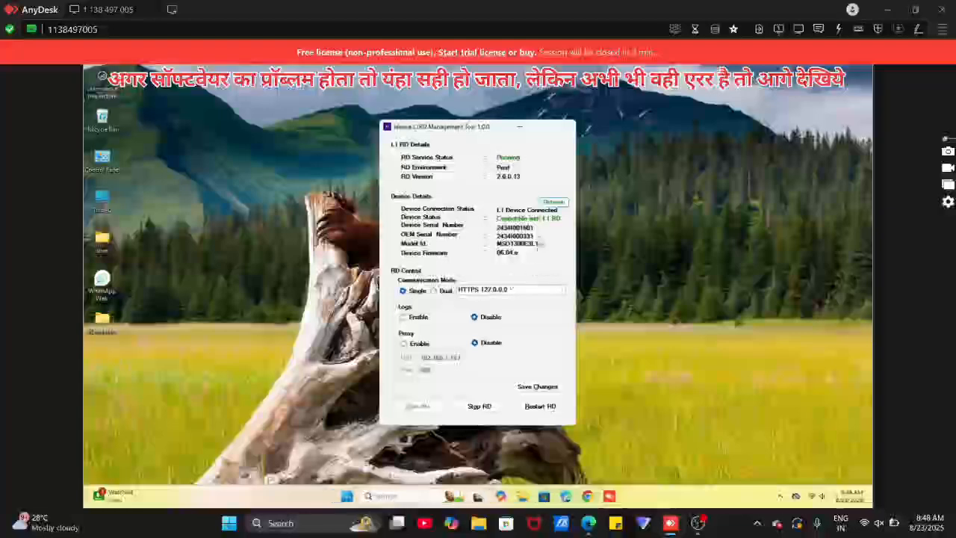
pyautogui.click(519, 129)
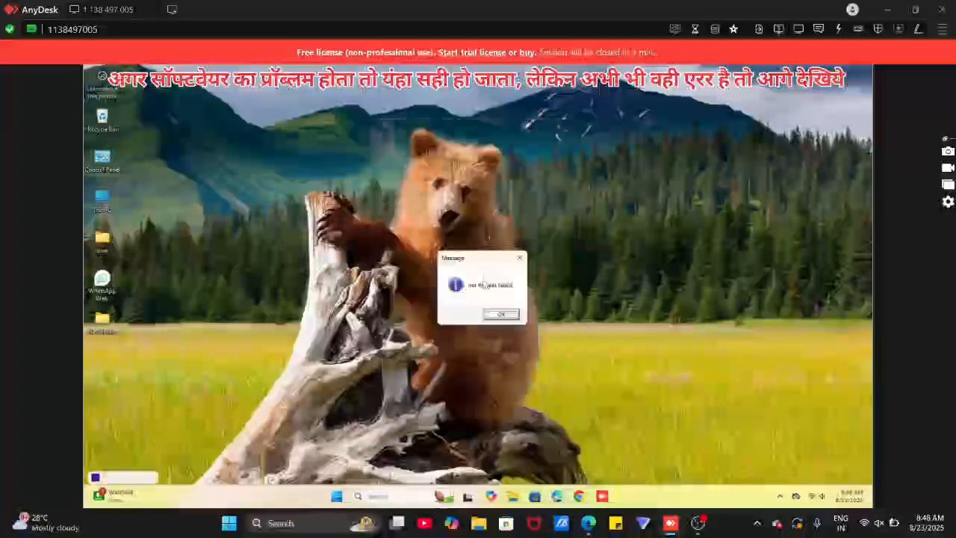
pyautogui.click(501, 315)
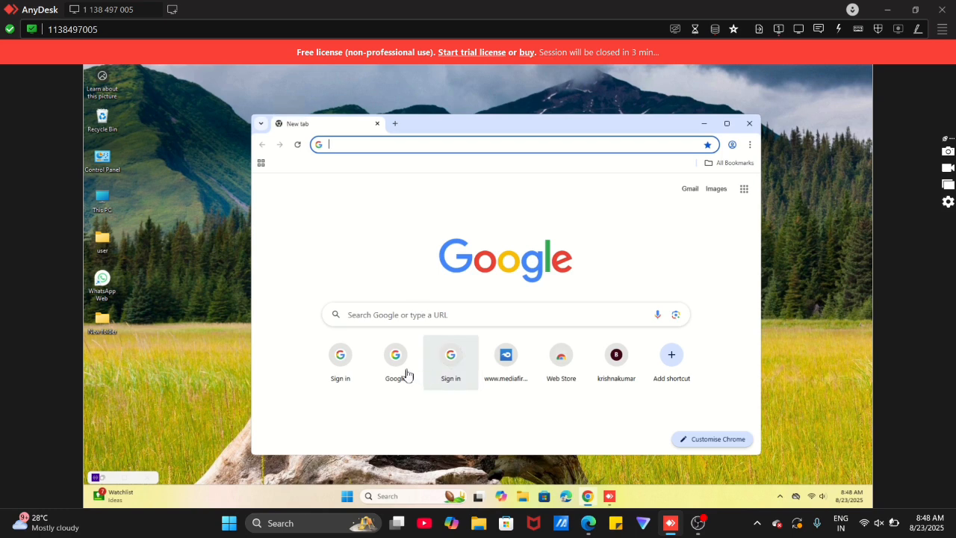
# Search Google for 'morpho rd service' and open the rdserviceonline.com IDEMIA biometric devices site
pyautogui.click(395, 345)
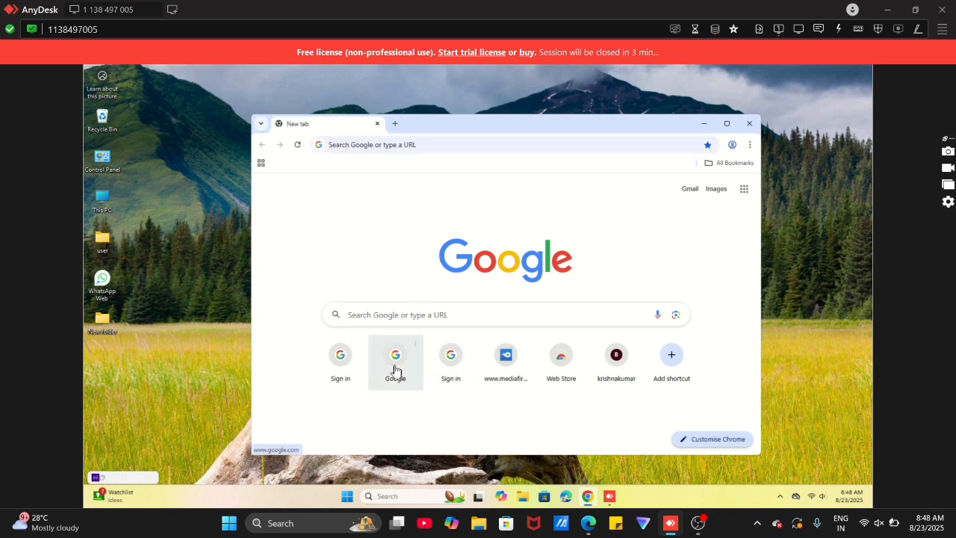
pyautogui.click(727, 124)
pyautogui.click(365, 260)
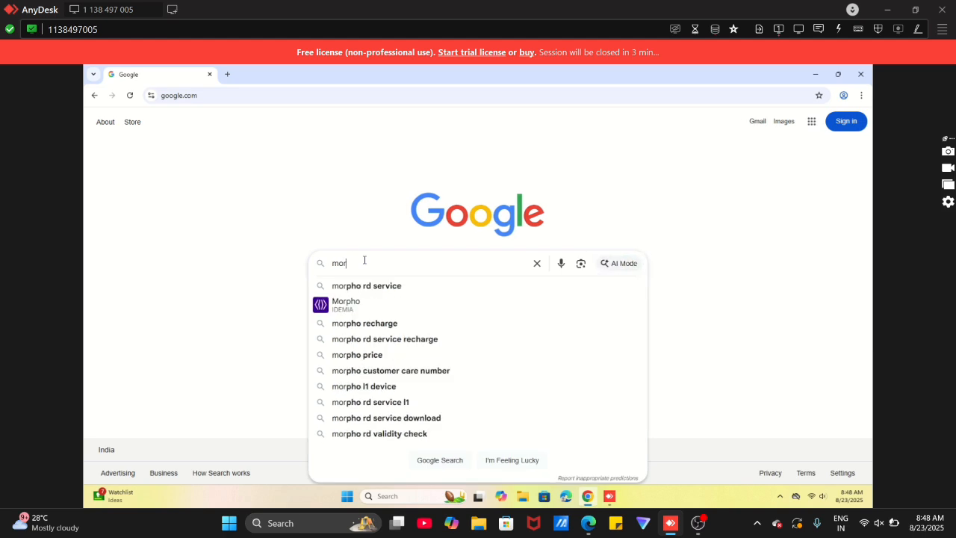
pyautogui.write('morpho rd')
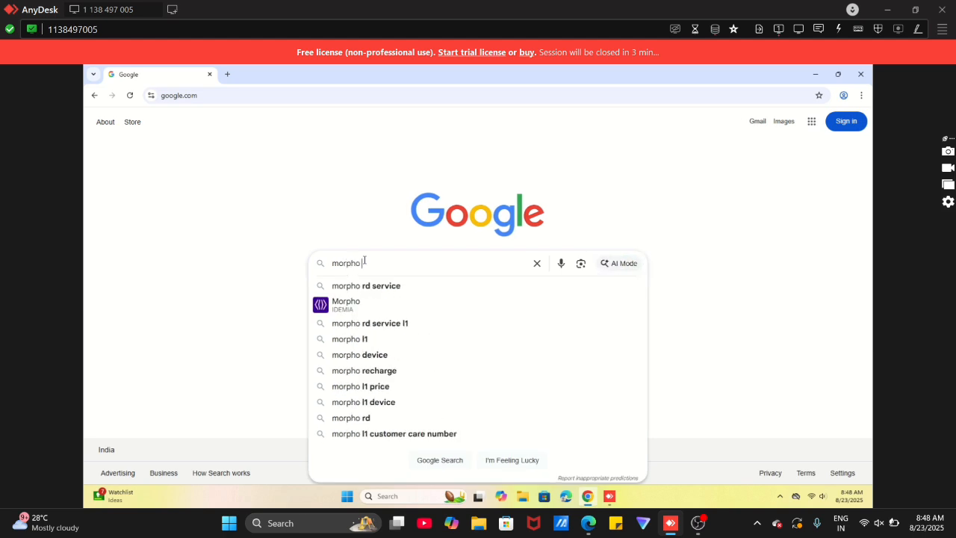
pyautogui.click(378, 287)
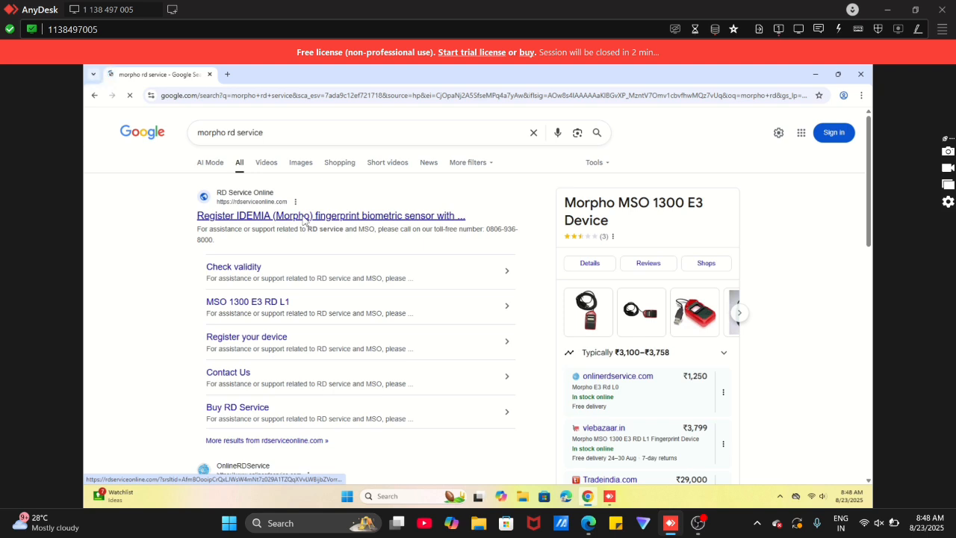
pyautogui.click(303, 216)
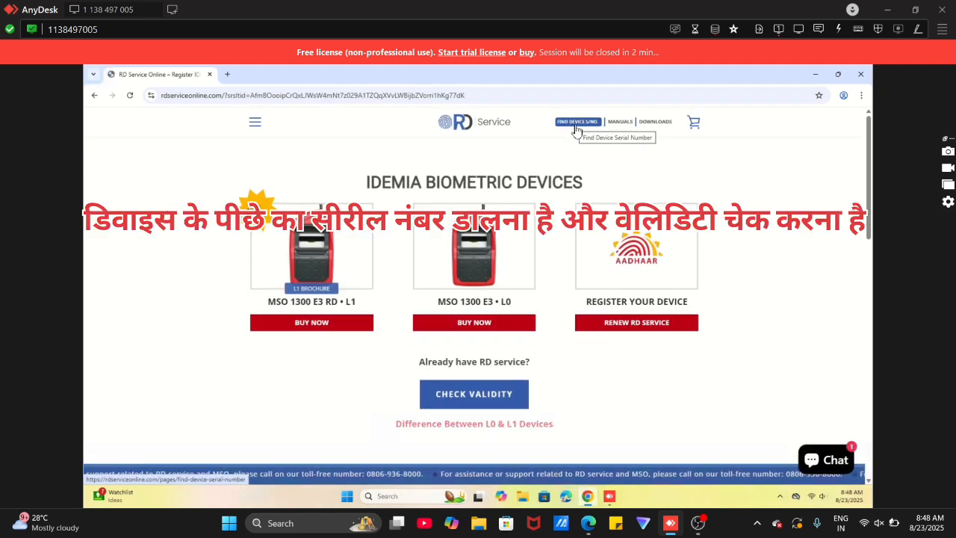
# Check serial 2434I001601 on the validity page, confirming a valid, non-whitelisted L1 device
pyautogui.click(475, 395)
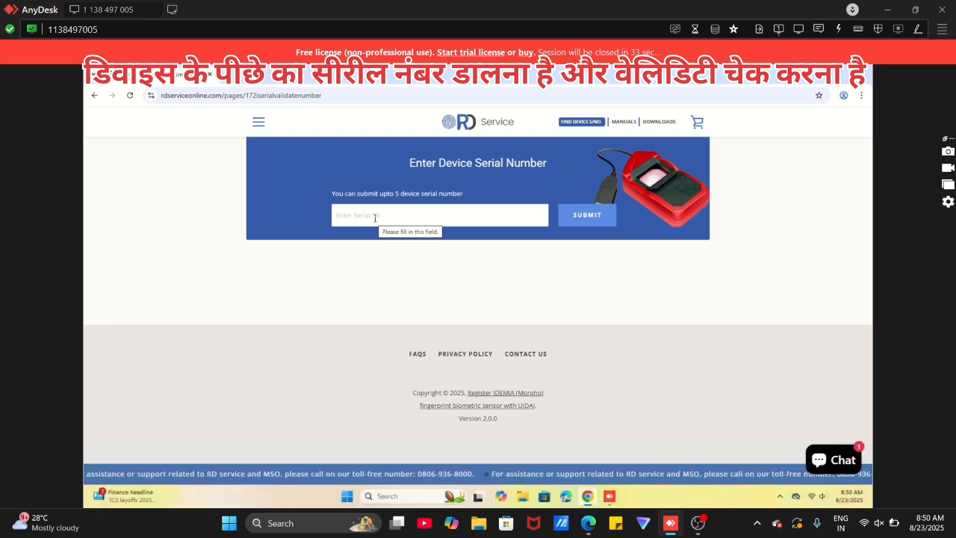
pyautogui.write('2434I001601')
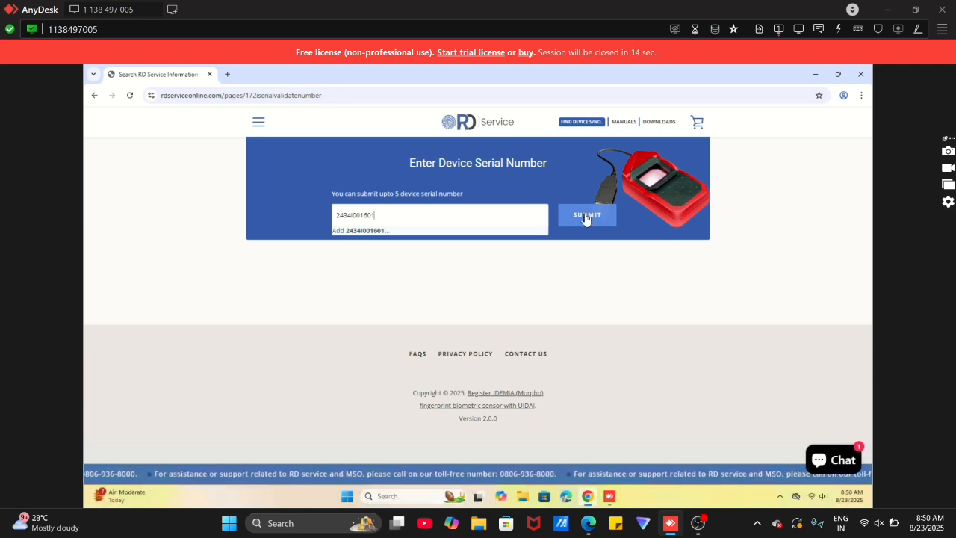
pyautogui.click(586, 215)
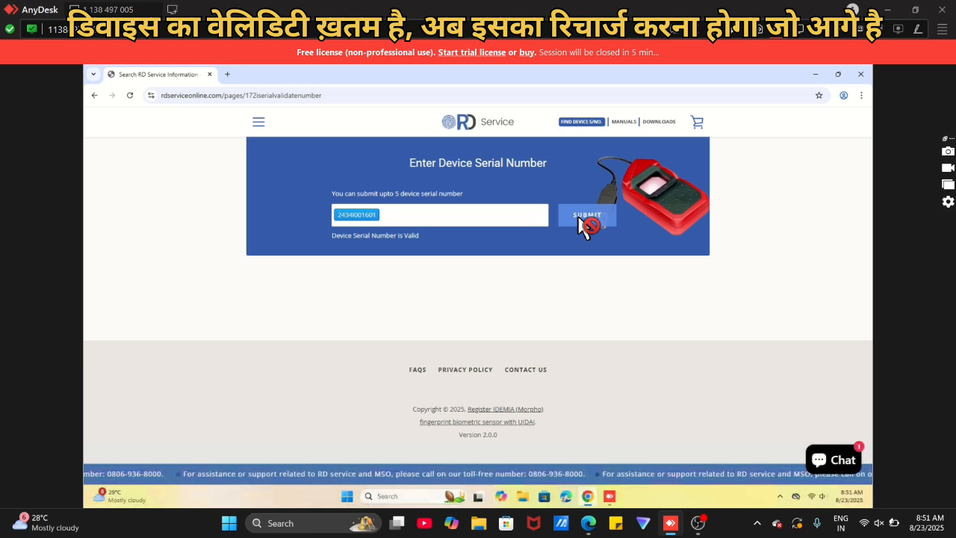
pyautogui.click(585, 218)
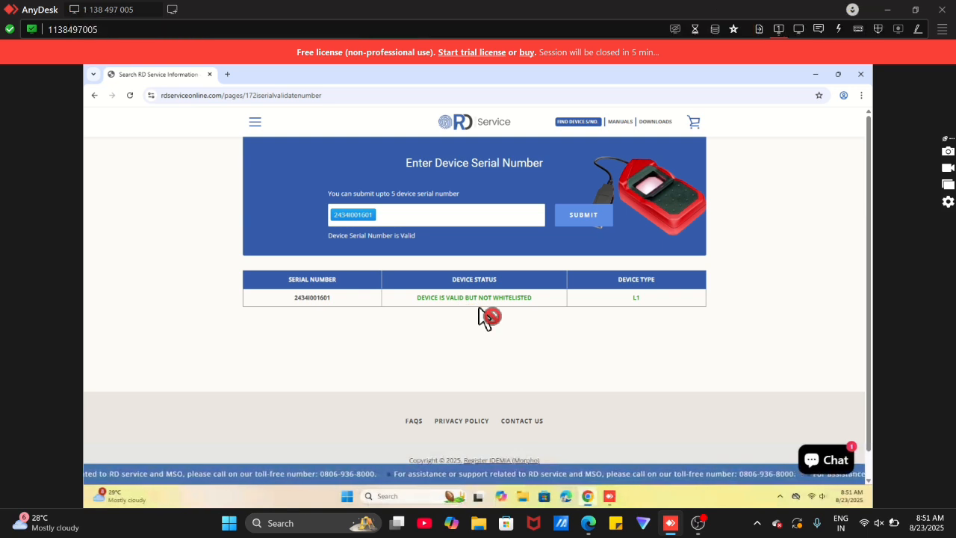
pyautogui.click(95, 95)
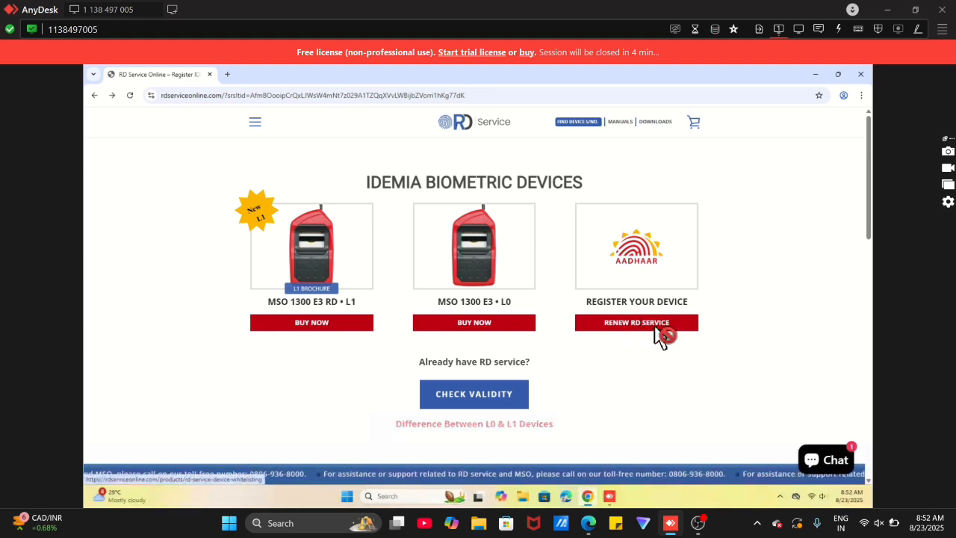
pyautogui.click(640, 324)
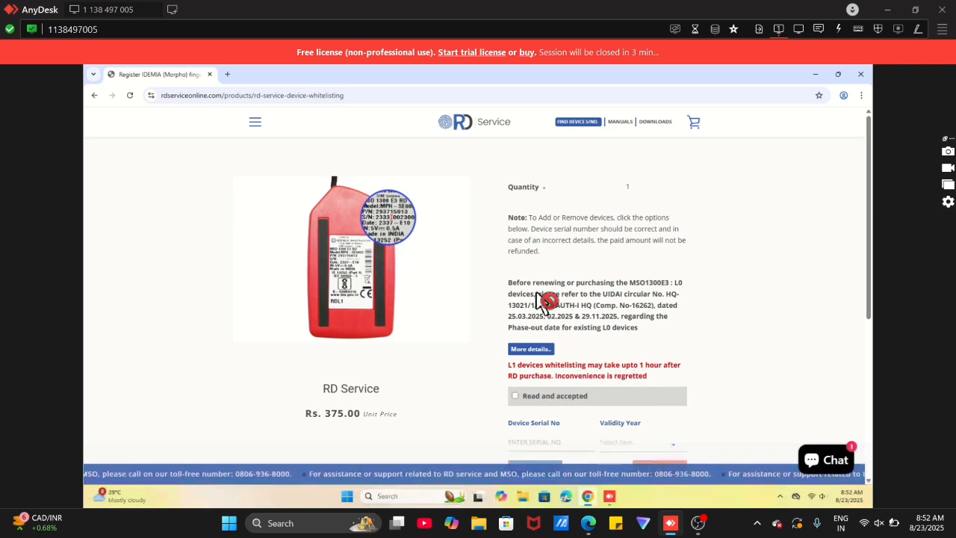
pyautogui.click(559, 395)
pyautogui.click(532, 442)
pyautogui.write('2434I001601')
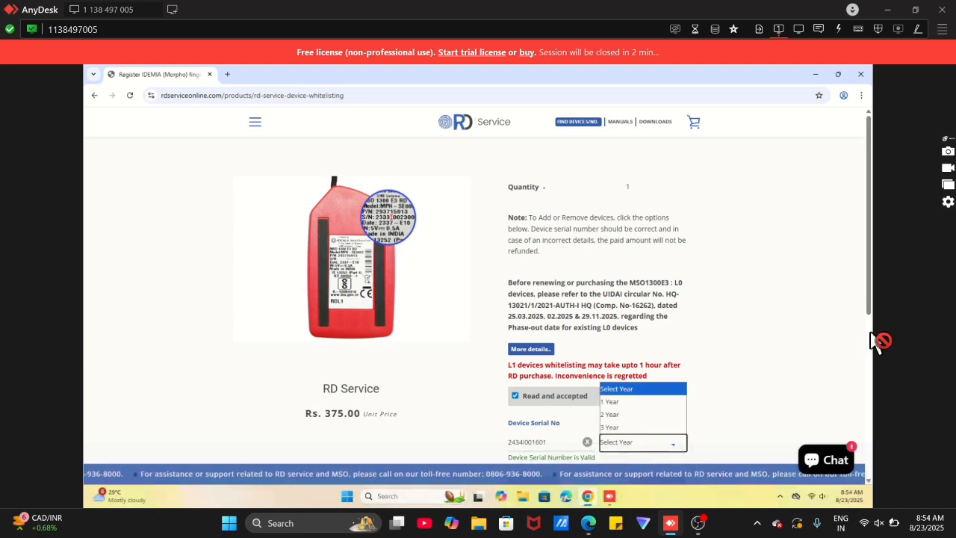
# Set the validity to 1 Year and add the renewal to the cart
pyautogui.scroll(-4, 474, 298)
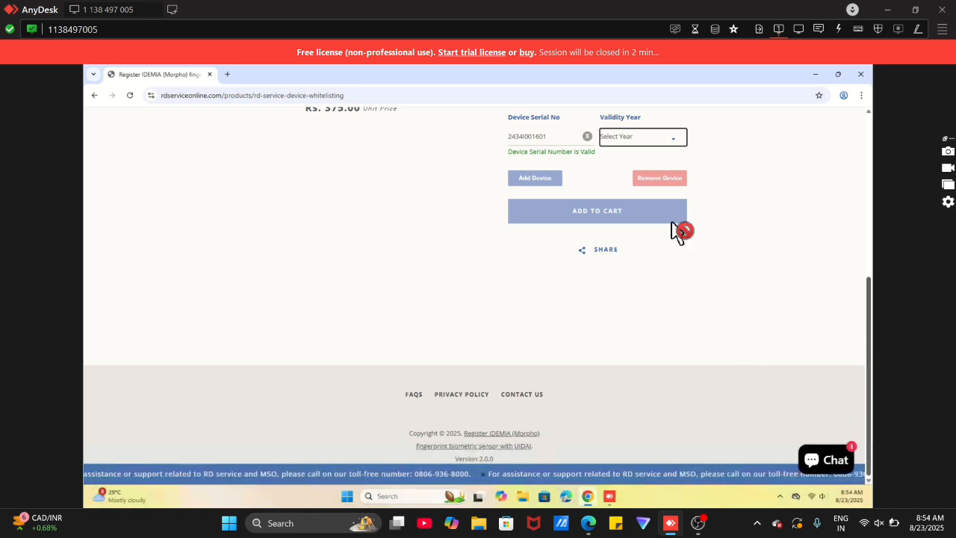
pyautogui.click(636, 138)
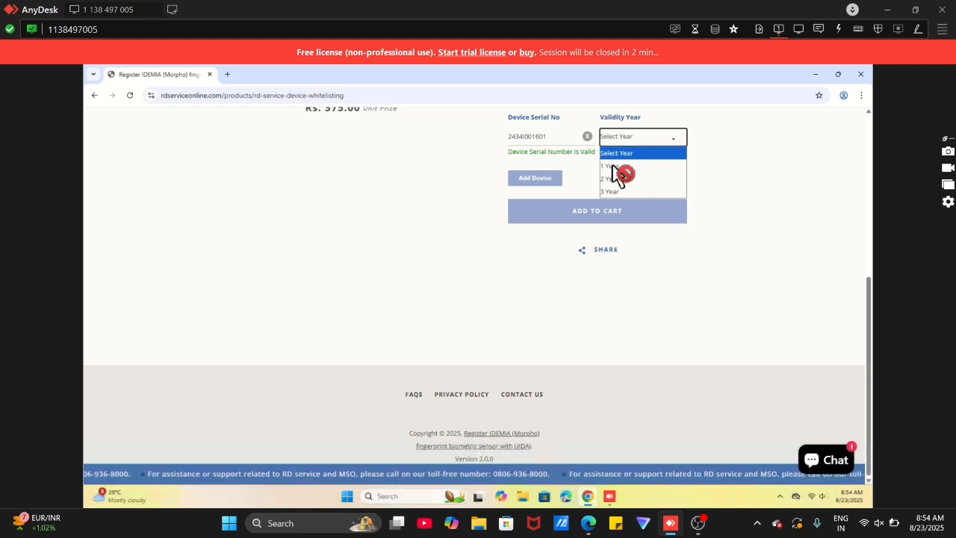
pyautogui.click(613, 166)
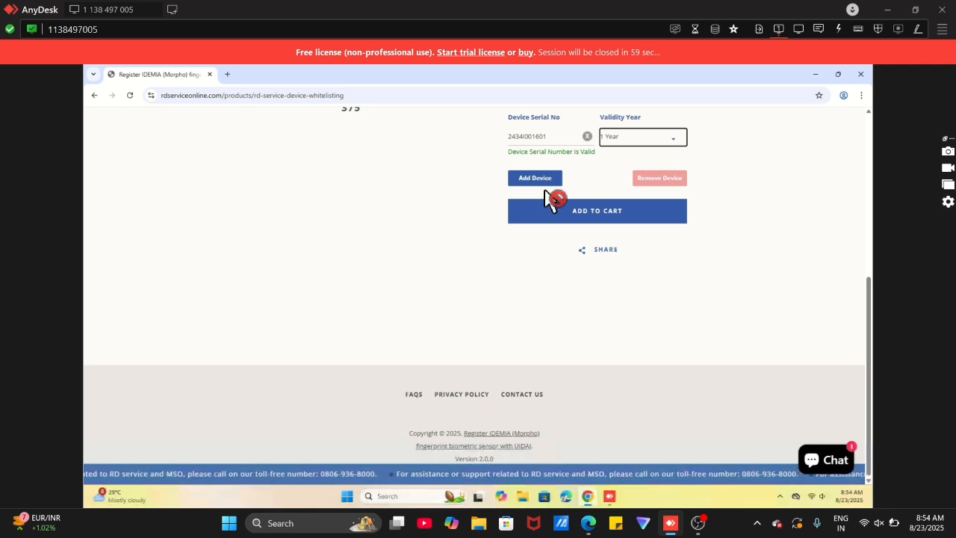
pyautogui.click(579, 213)
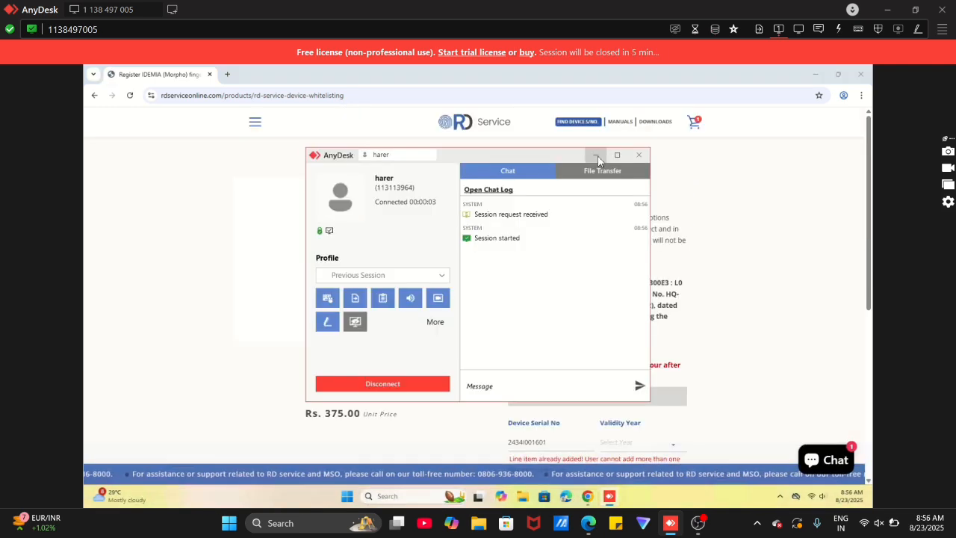
# Open the Rs. 375.00 cart, accept the terms and conditions, and proceed to checkout
pyautogui.click(596, 155)
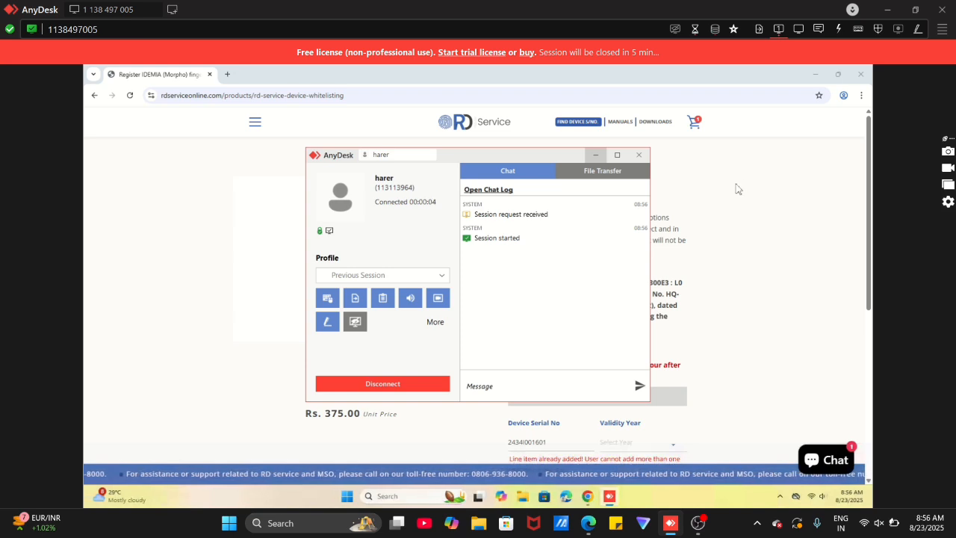
pyautogui.click(696, 124)
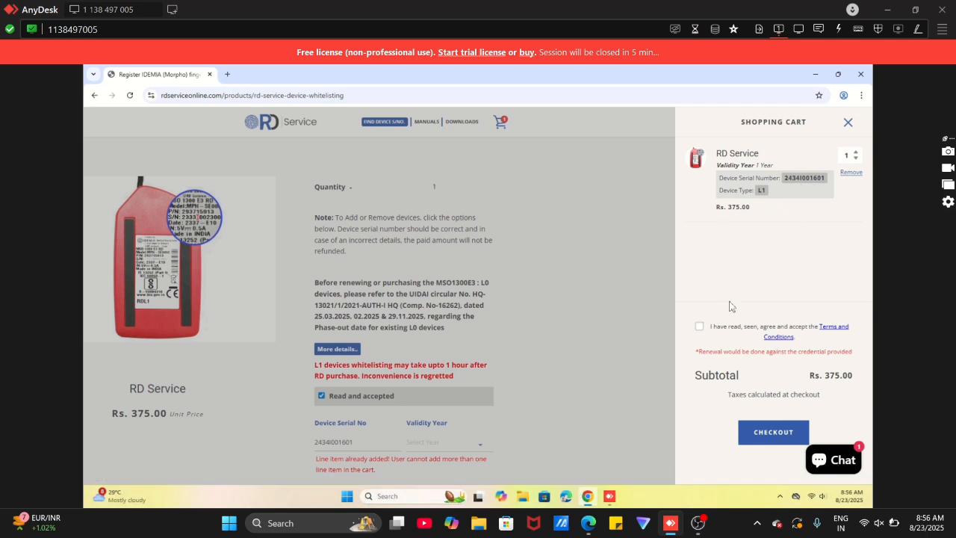
pyautogui.click(699, 328)
pyautogui.click(772, 443)
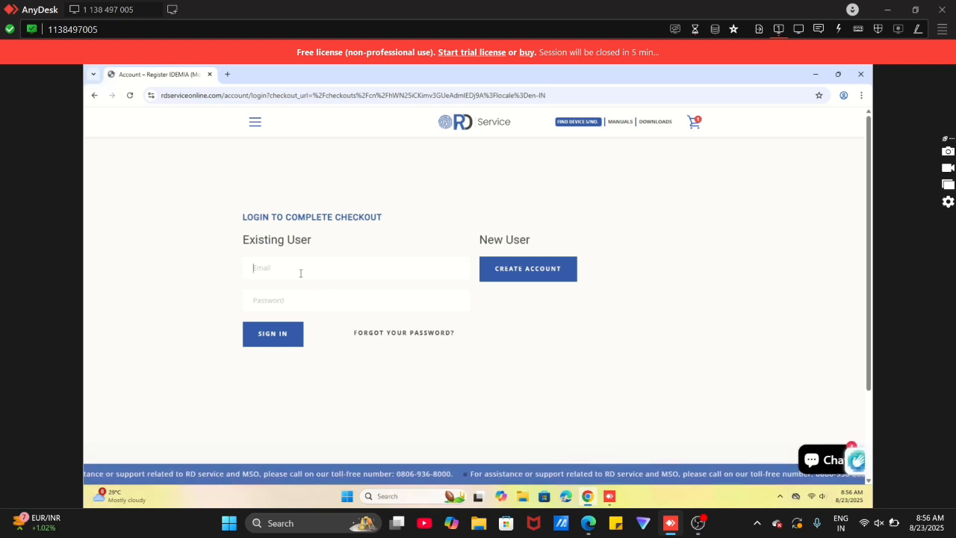
# Switch from login to the Create Account form and close an accidentally opened Edge window
pyautogui.click(276, 270)
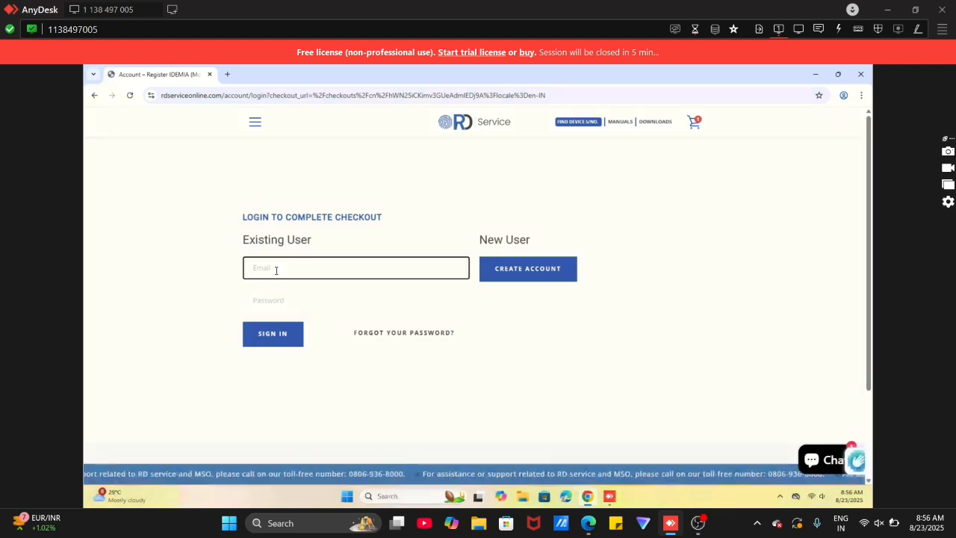
pyautogui.click(539, 277)
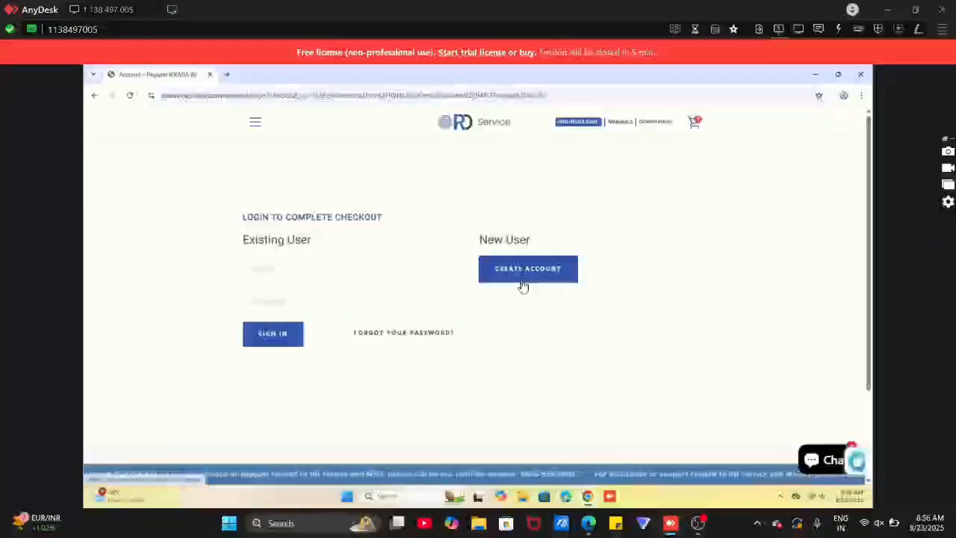
pyautogui.click(518, 277)
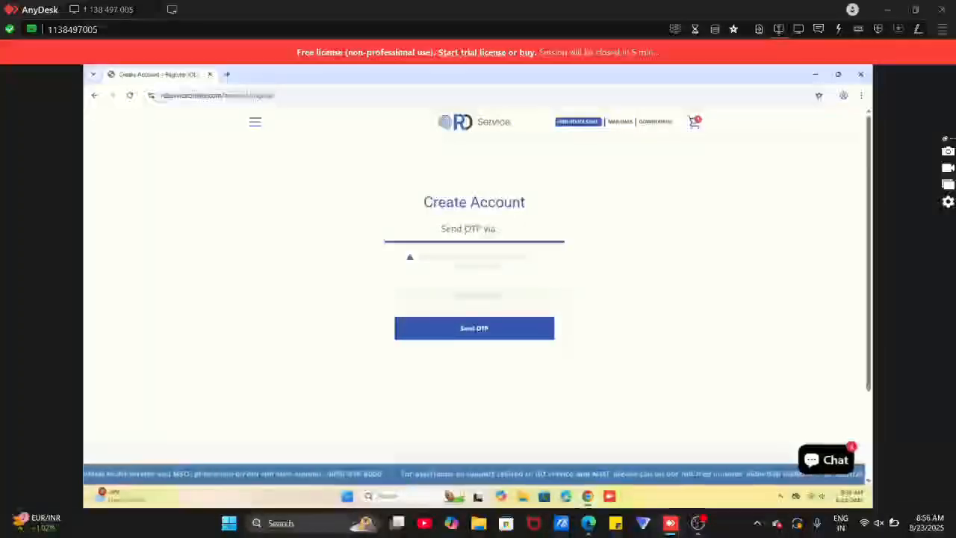
pyautogui.click(454, 297)
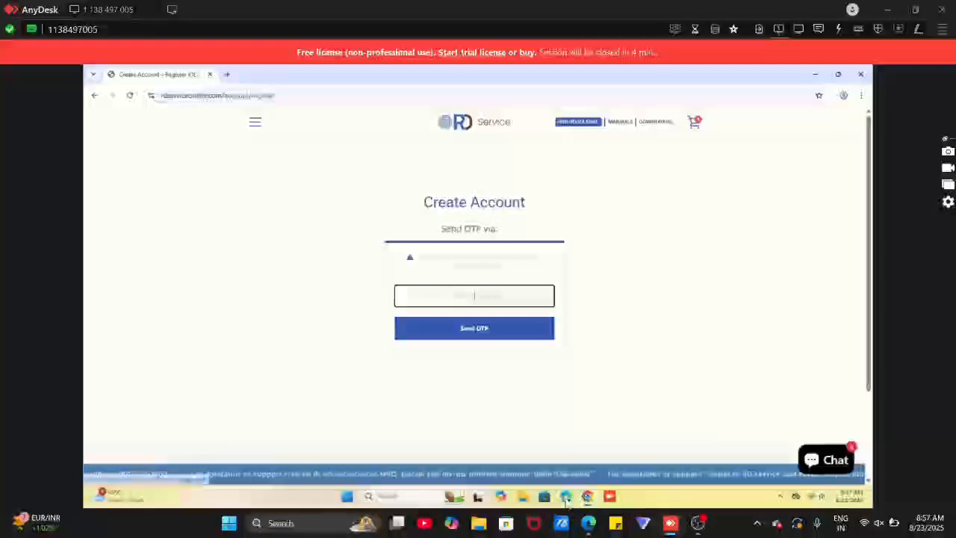
pyautogui.click(566, 496)
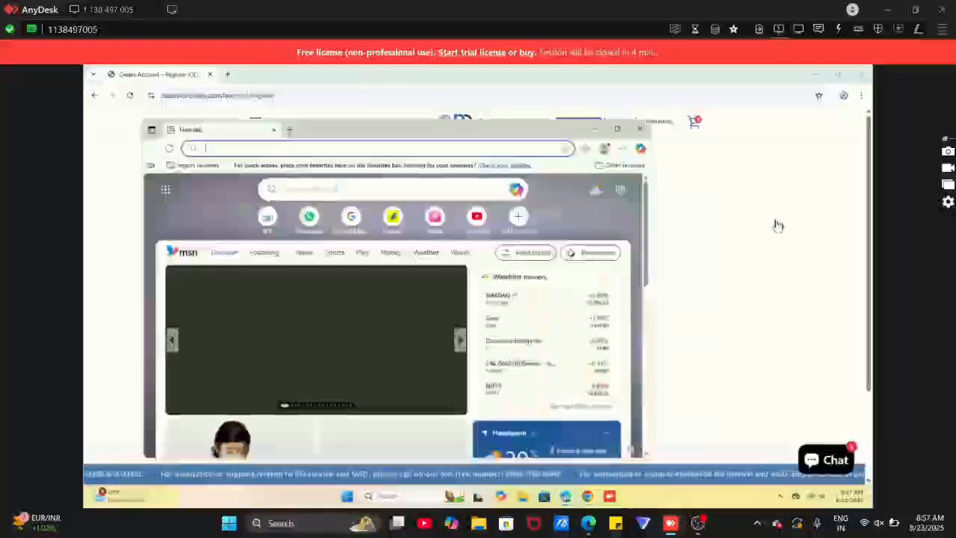
pyautogui.click(639, 129)
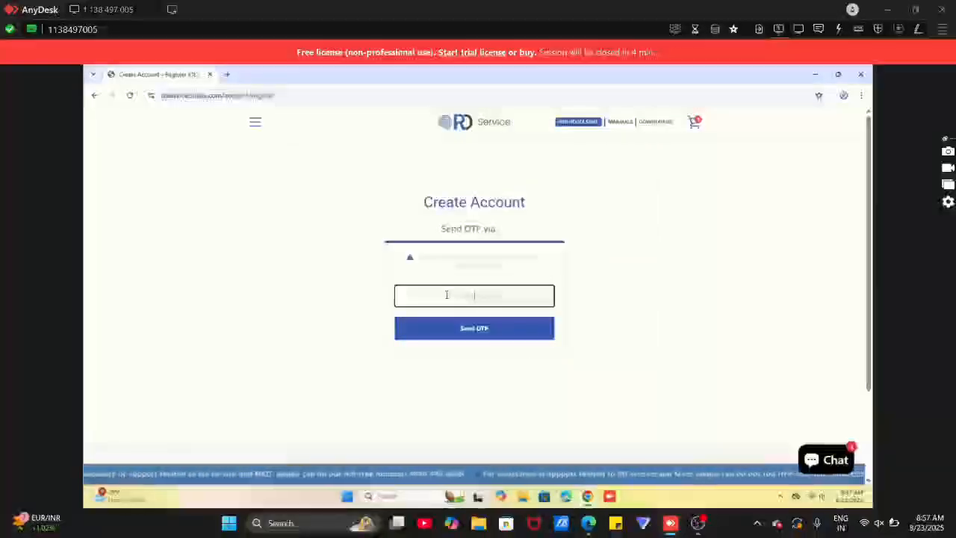
# Clear the old entry and type the e-mail address to receive the verification code
pyautogui.write('8010101')
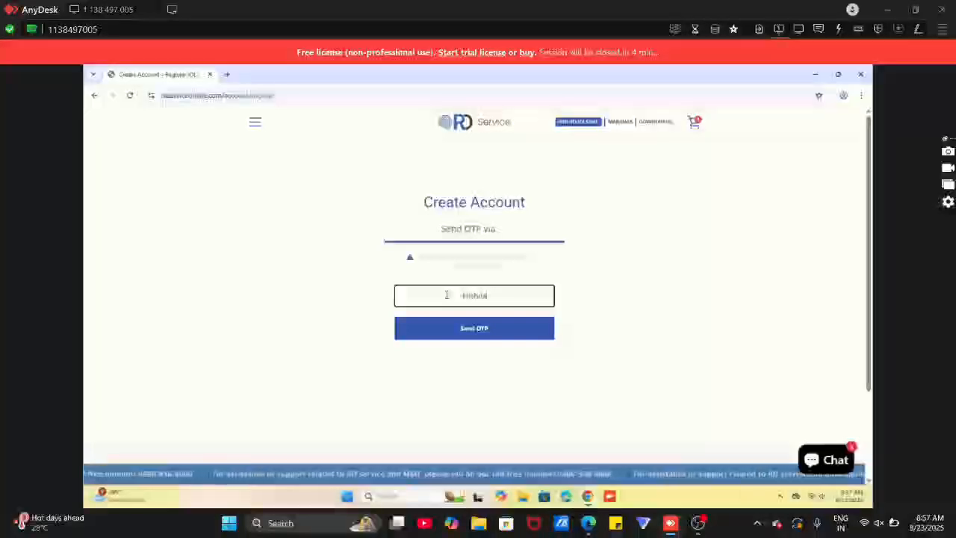
pyautogui.write('kumar')
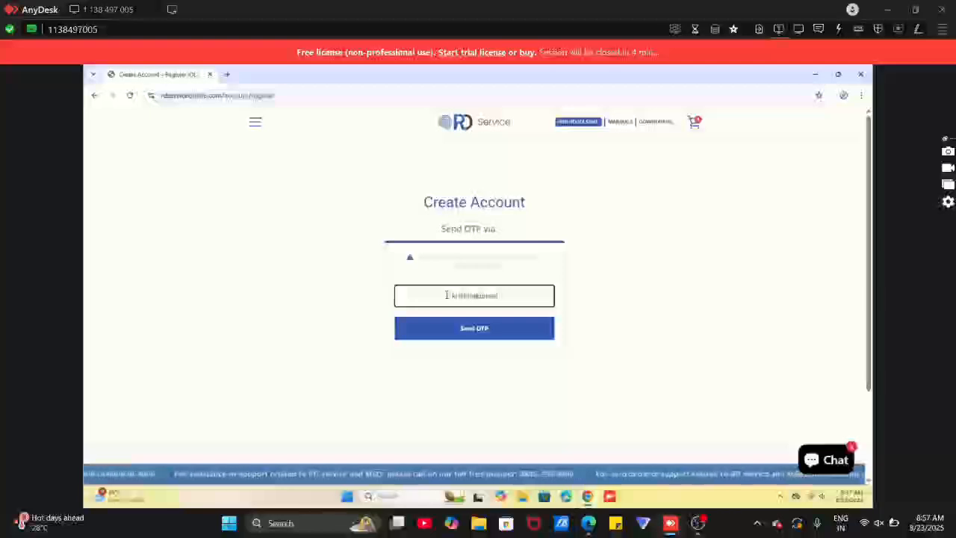
pyautogui.press('BackSpace')
pyautogui.press('BackSpace')
pyautogui.press('BackSpace')
pyautogui.press('BackSpace')
pyautogui.press('BackSpace')
pyautogui.press('BackSpace')
pyautogui.press('BackSpace')
pyautogui.press('BackSpace')
pyautogui.press('BackSpace')
pyautogui.press('BackSpace')
pyautogui.press('BackSpace')
pyautogui.press('BackSpace')
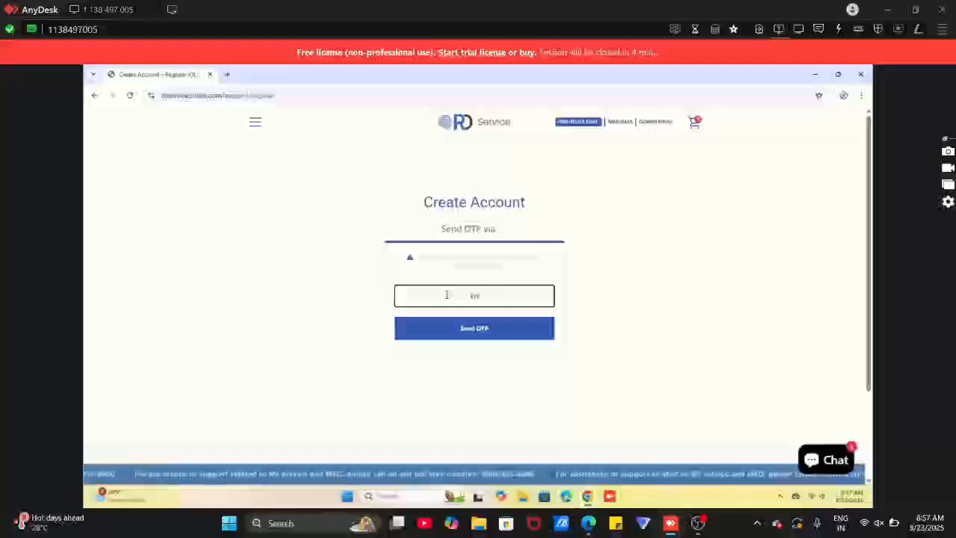
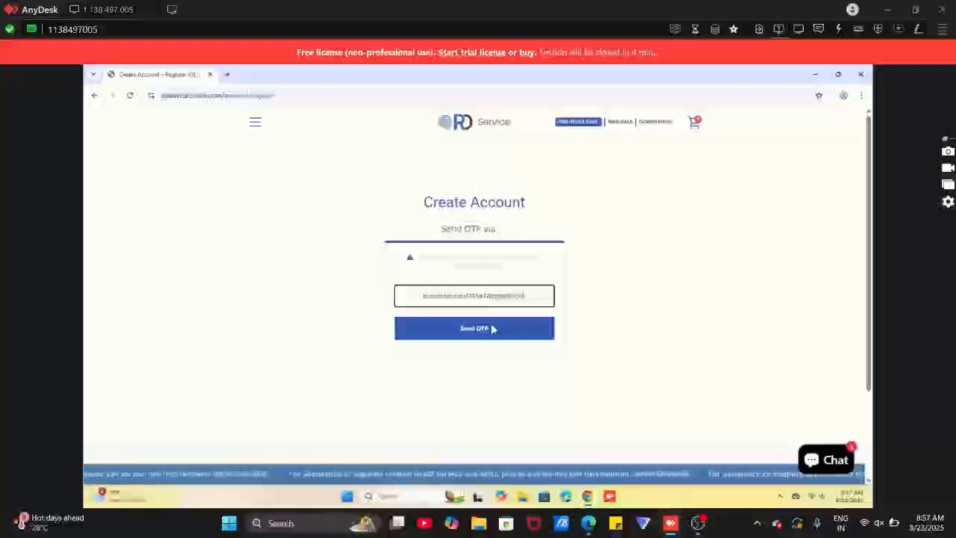
# Request the OTP by e-mail, enter the received code and verify the e-mail address
pyautogui.click(491, 329)
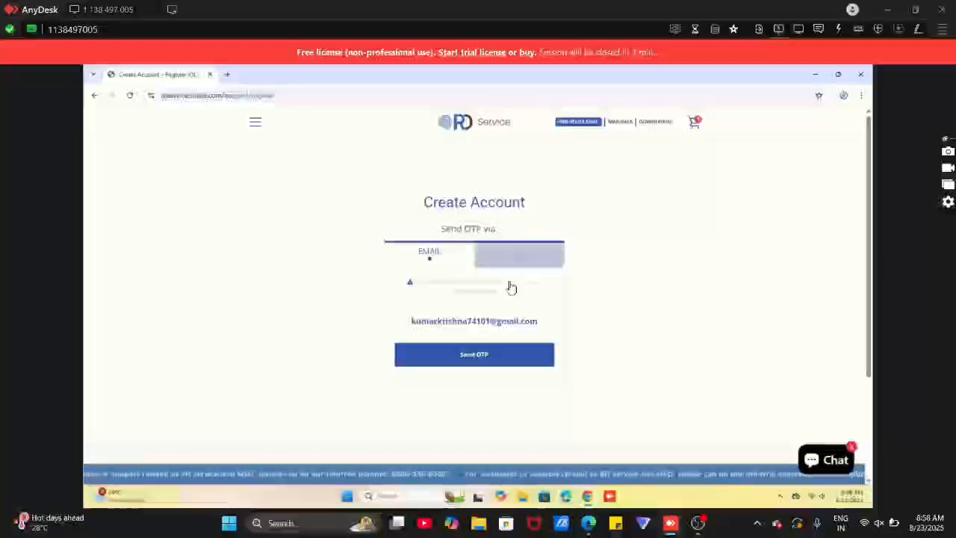
pyautogui.click(489, 366)
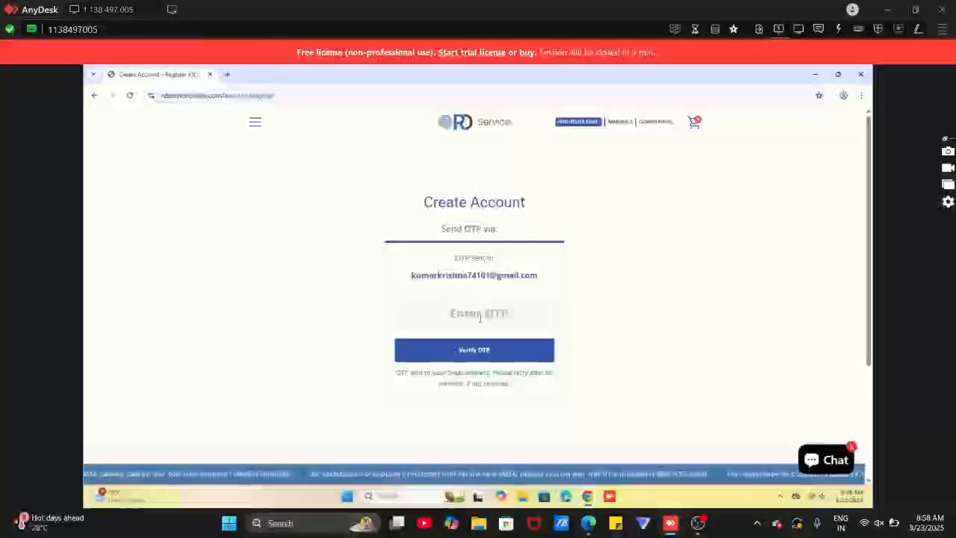
pyautogui.click(480, 318)
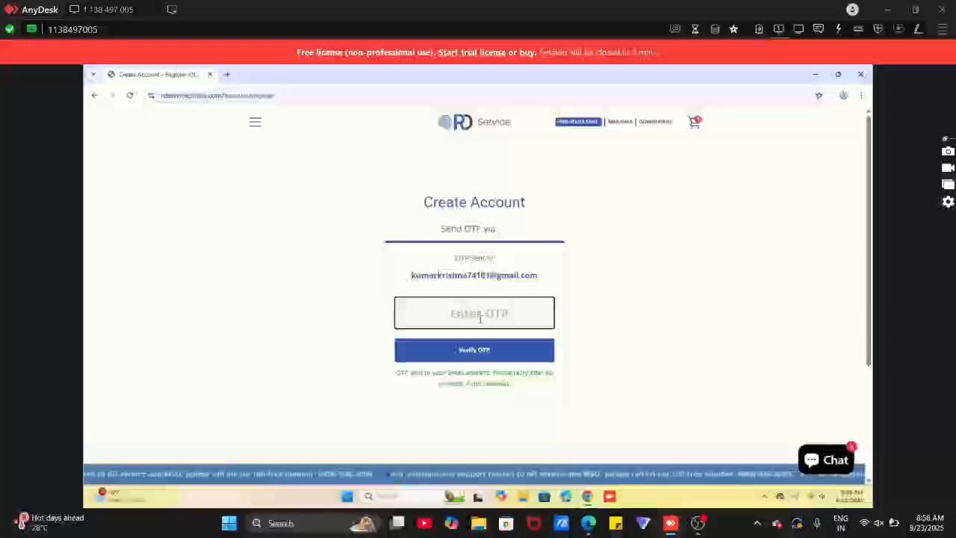
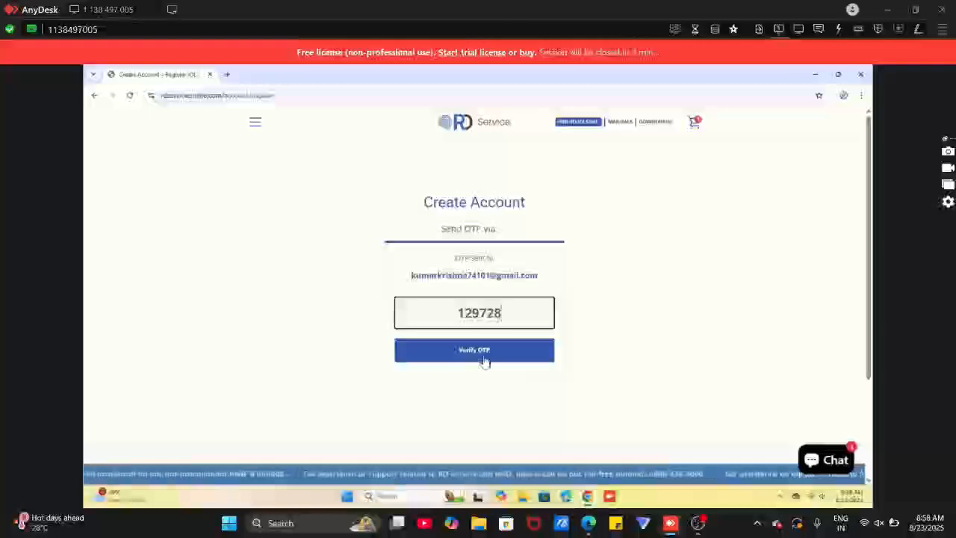
pyautogui.click(484, 360)
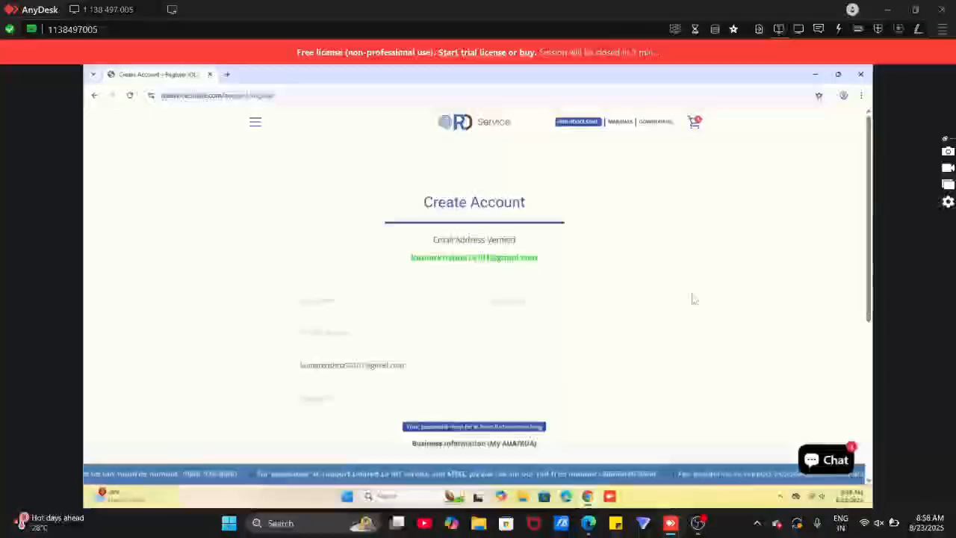
# Enter the first name, last name and phone number on the registration form
pyautogui.click(329, 301)
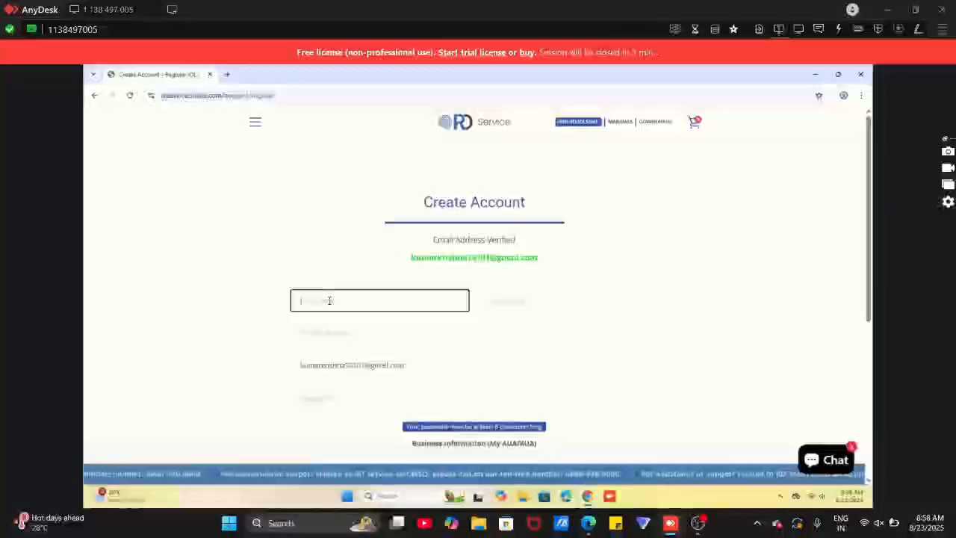
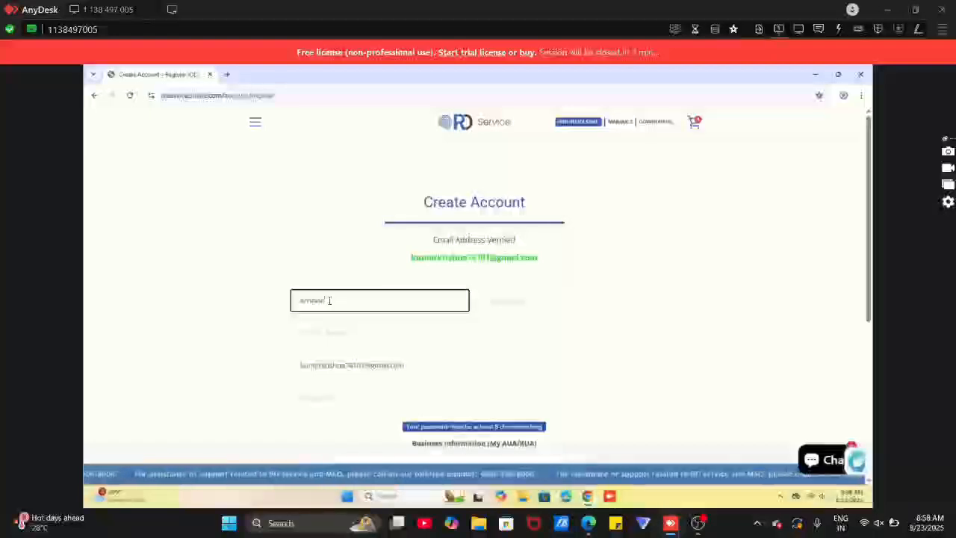
pyautogui.press('Tab')
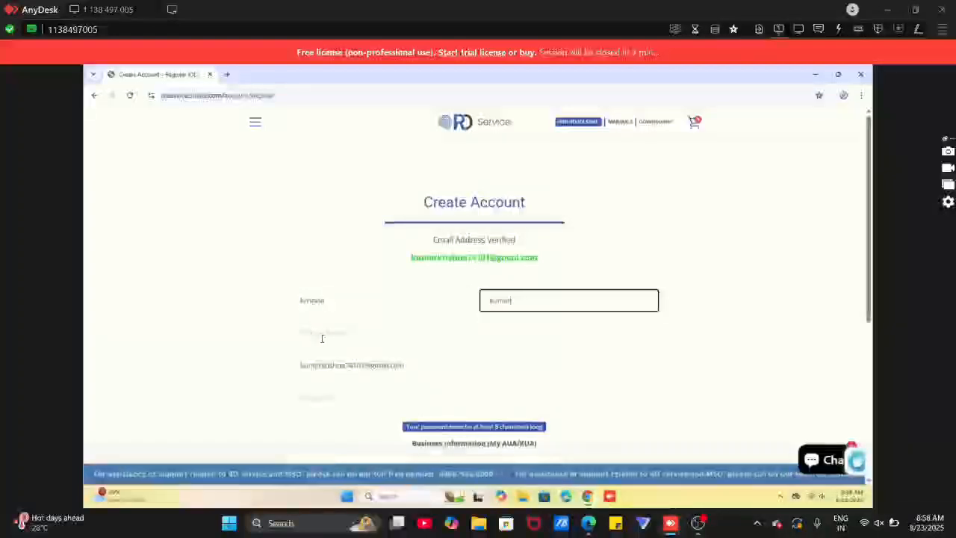
pyautogui.press('Tab')
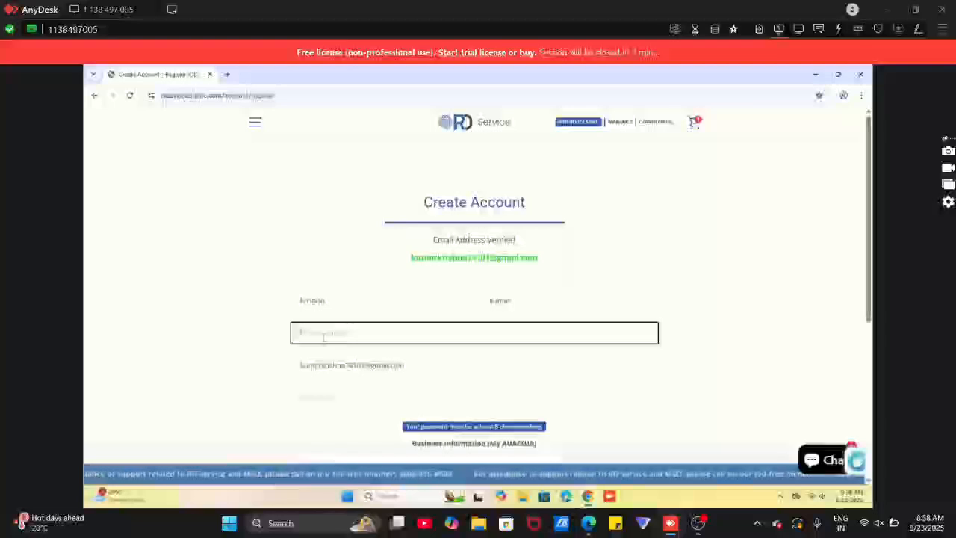
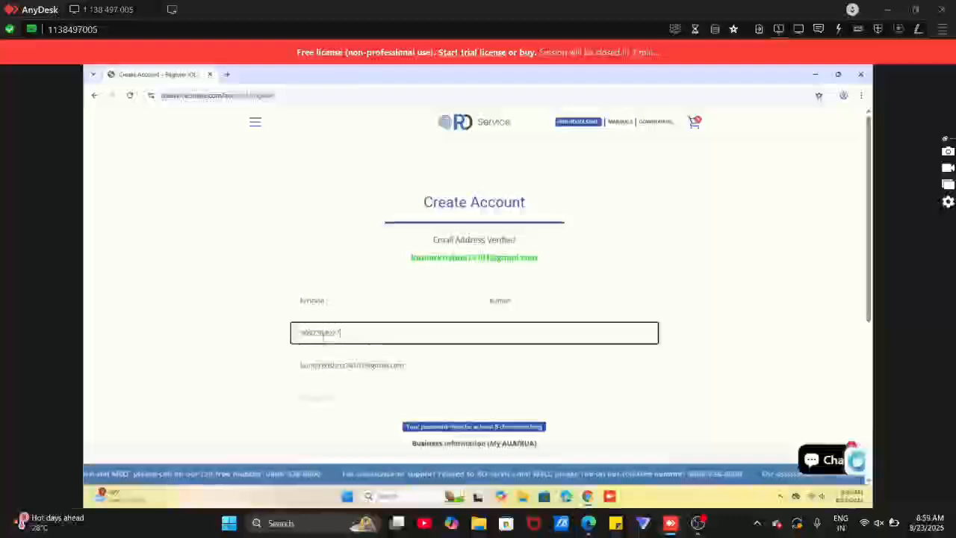
# Set the account password, replacing the short first entry with a valid one
pyautogui.click(331, 395)
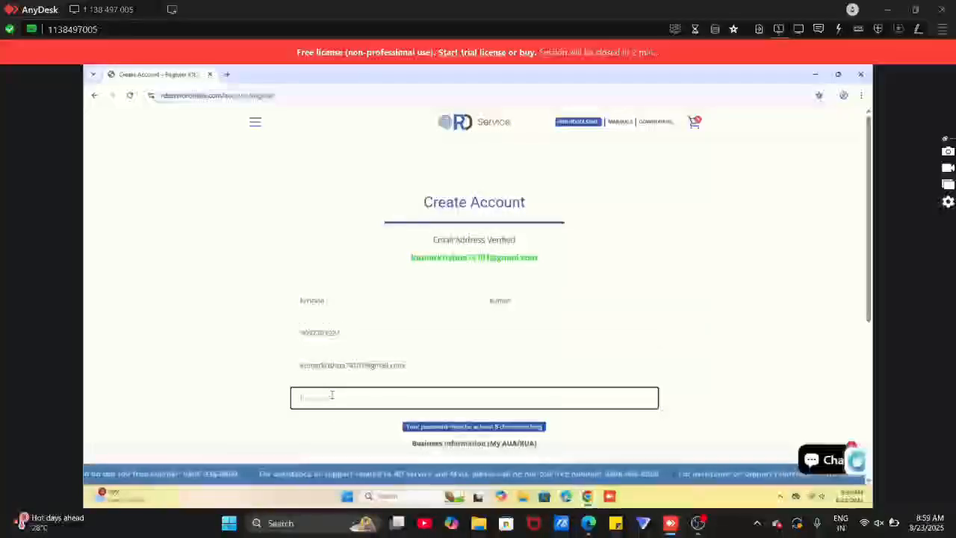
pyautogui.write('*****')
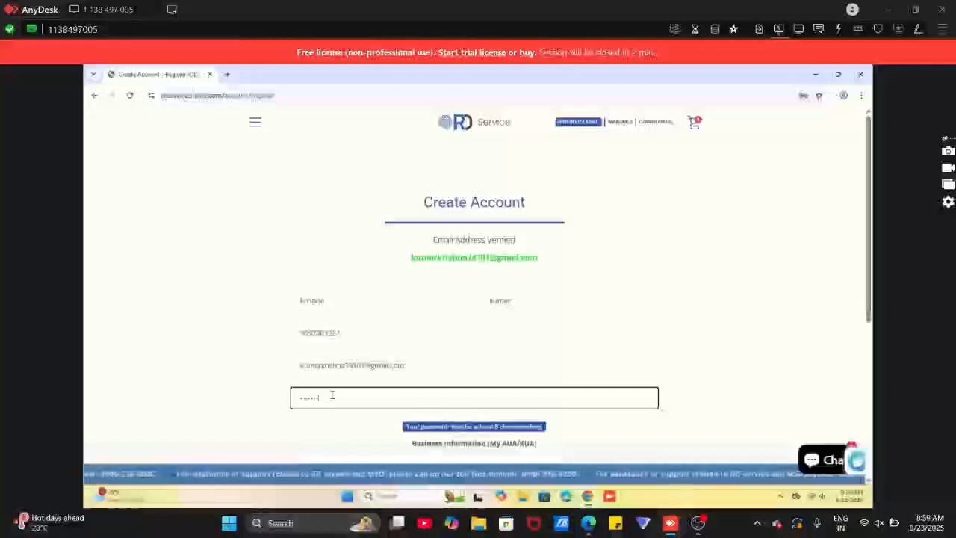
pyautogui.doubleClick(354, 336)
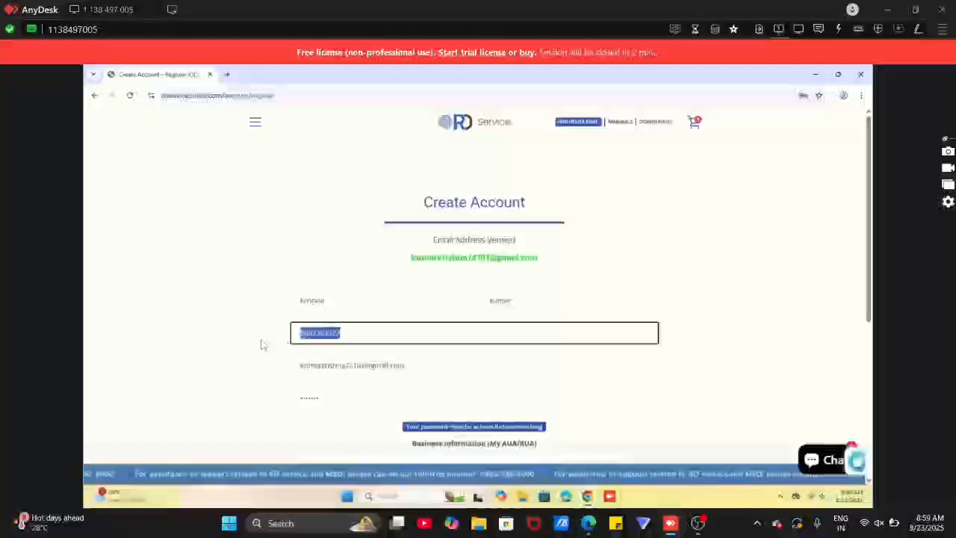
pyautogui.click(335, 398)
pyautogui.moveTo(334, 398); pyautogui.dragTo(222, 413)
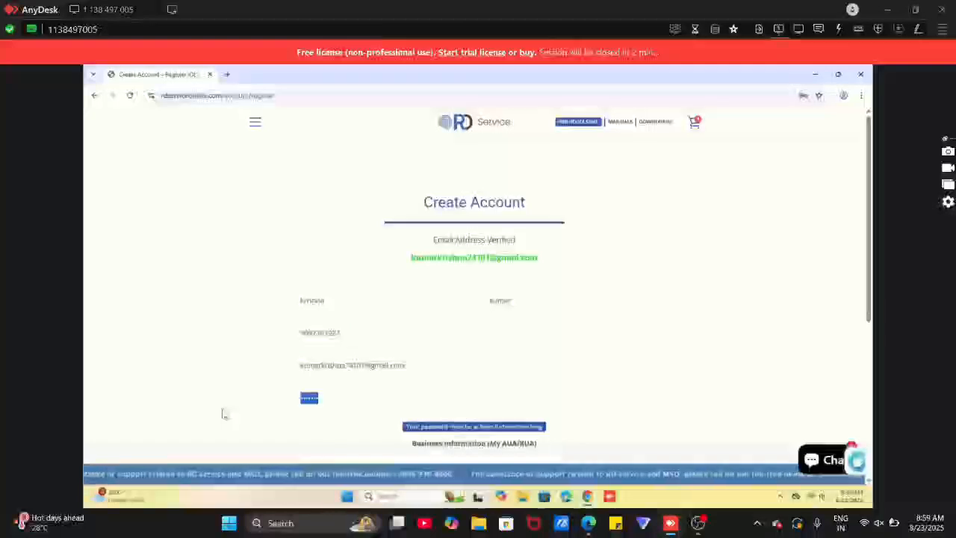
pyautogui.hotkey('ctrl', 'v')
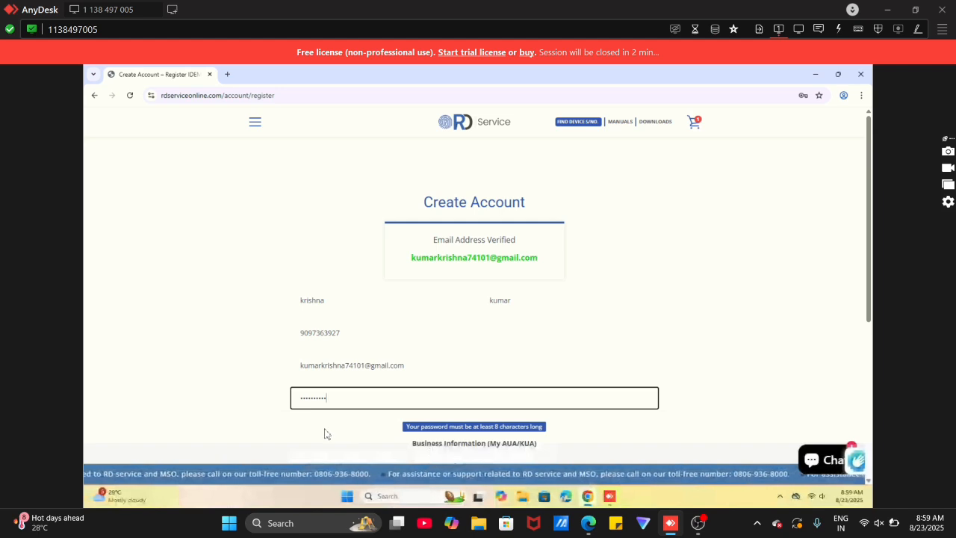
pyautogui.hotkey('ctrl', 'a')
pyautogui.press('BackSpace')
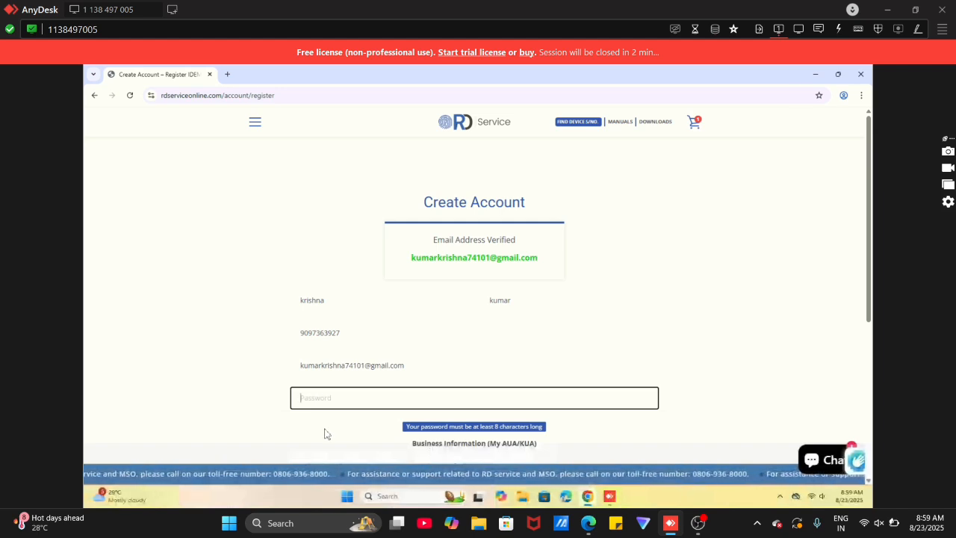
pyautogui.write('••')
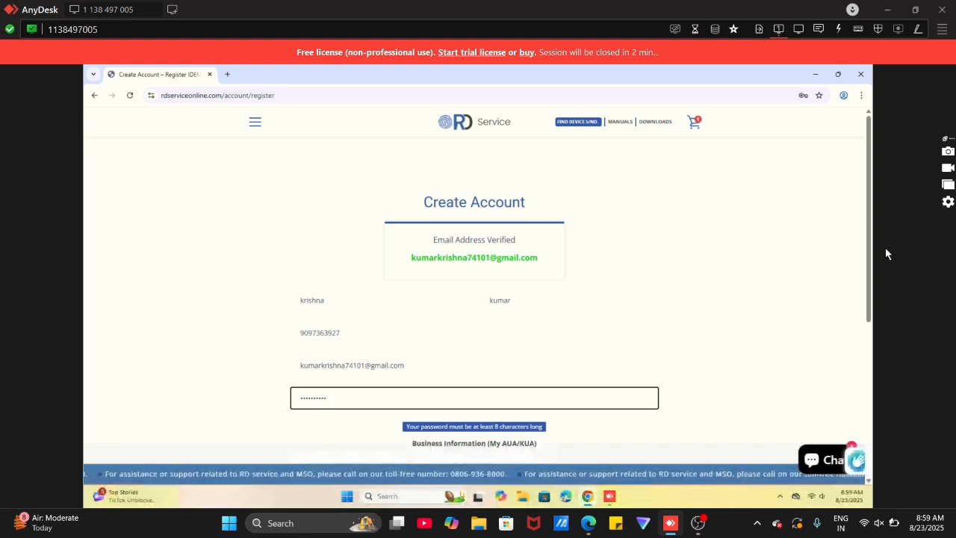
# Accept the terms and choose Bank of India from the Select Provider list
pyautogui.scroll(-3, 560, 316)
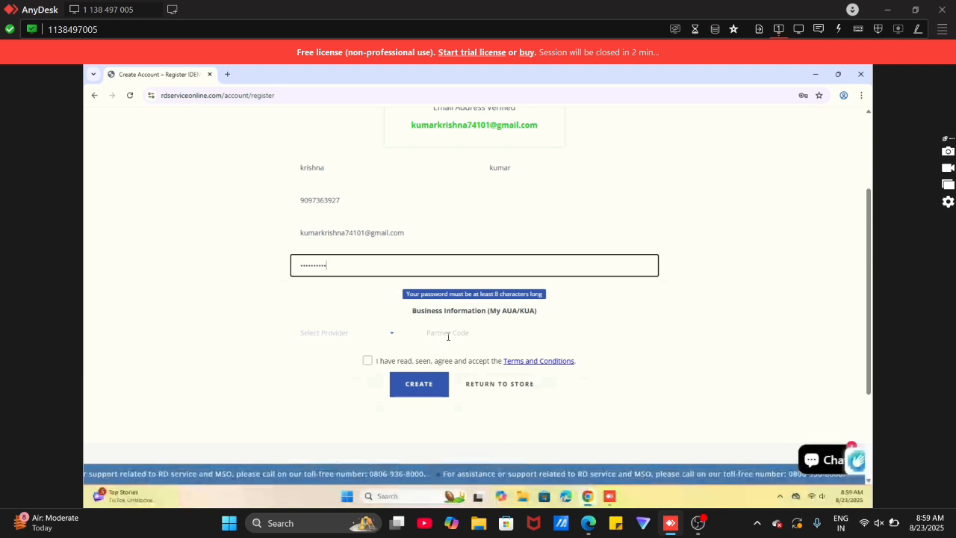
pyautogui.click(367, 364)
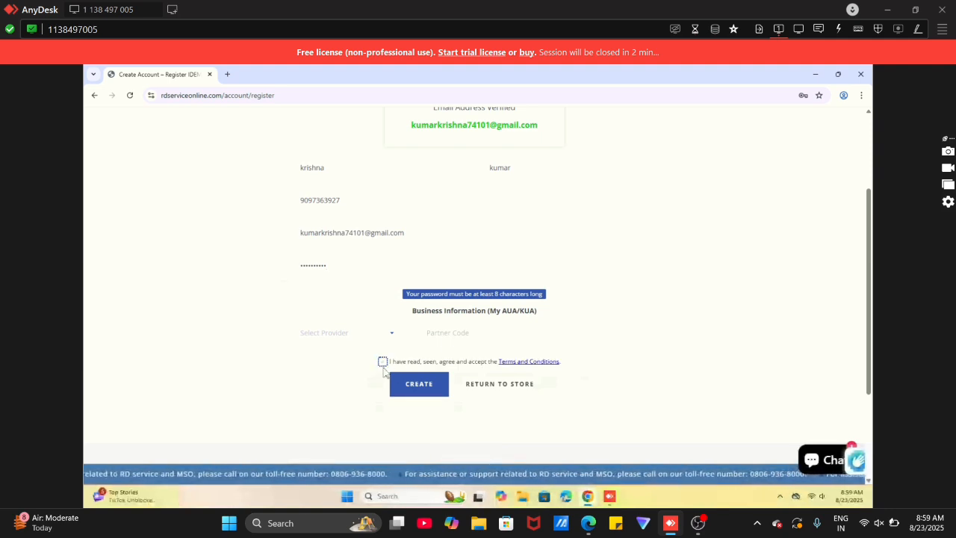
pyautogui.click(423, 389)
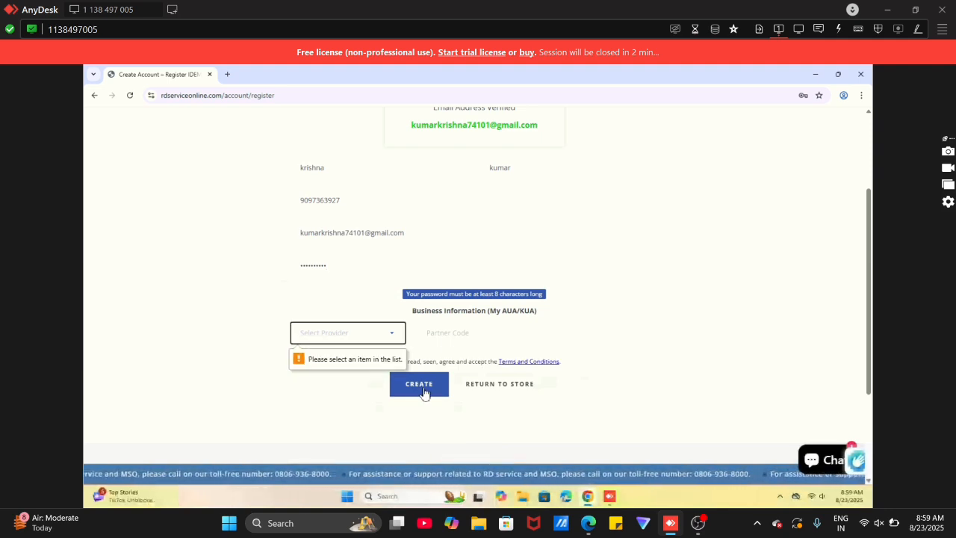
pyautogui.click(377, 332)
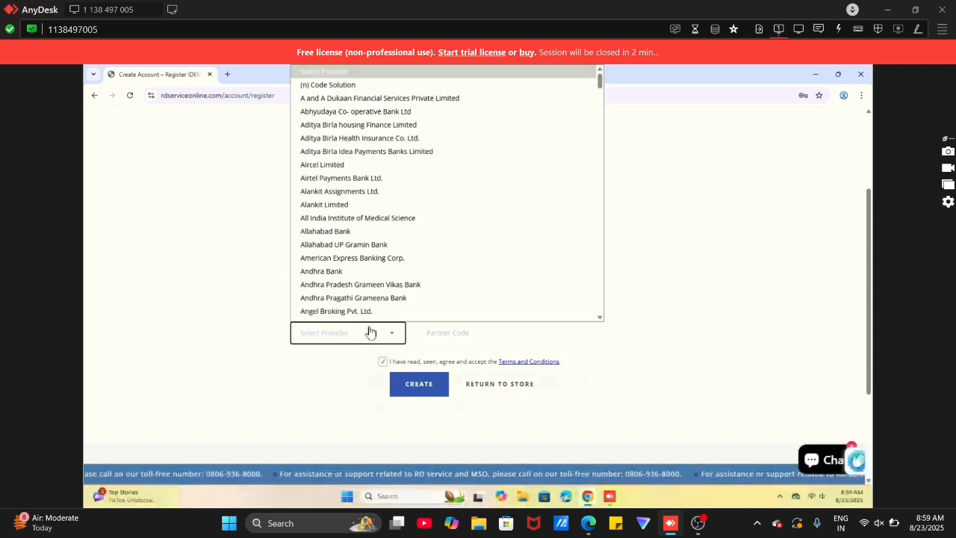
pyautogui.scroll(-1, 359, 120)
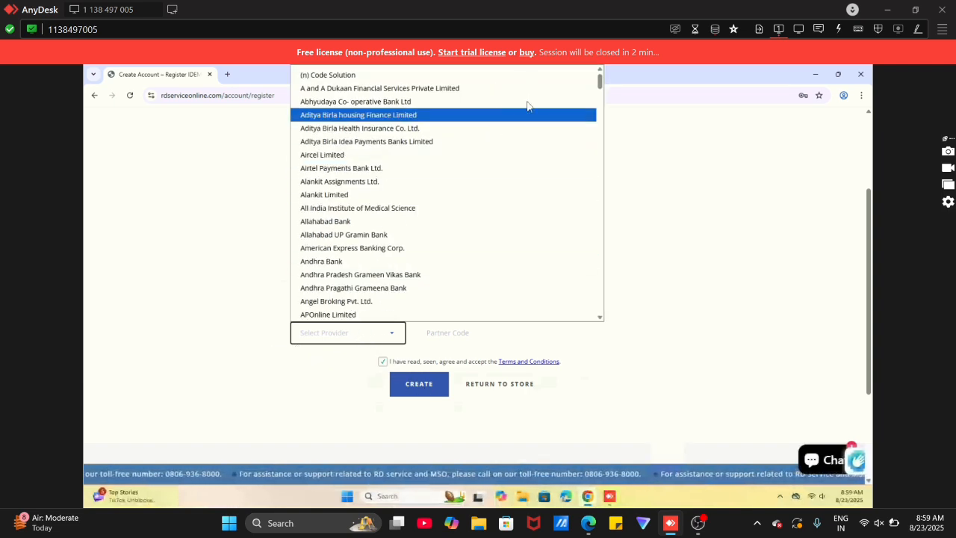
pyautogui.moveTo(601, 90)
pyautogui.mouseDown()
pyautogui.moveTo(604, 118)
pyautogui.moveTo(607, 101)
pyautogui.mouseUp()
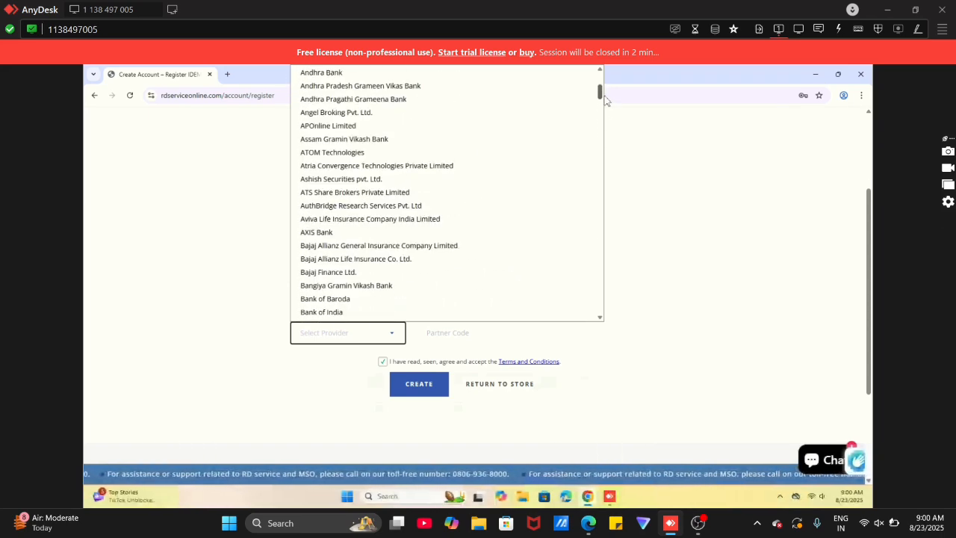
pyautogui.click(326, 317)
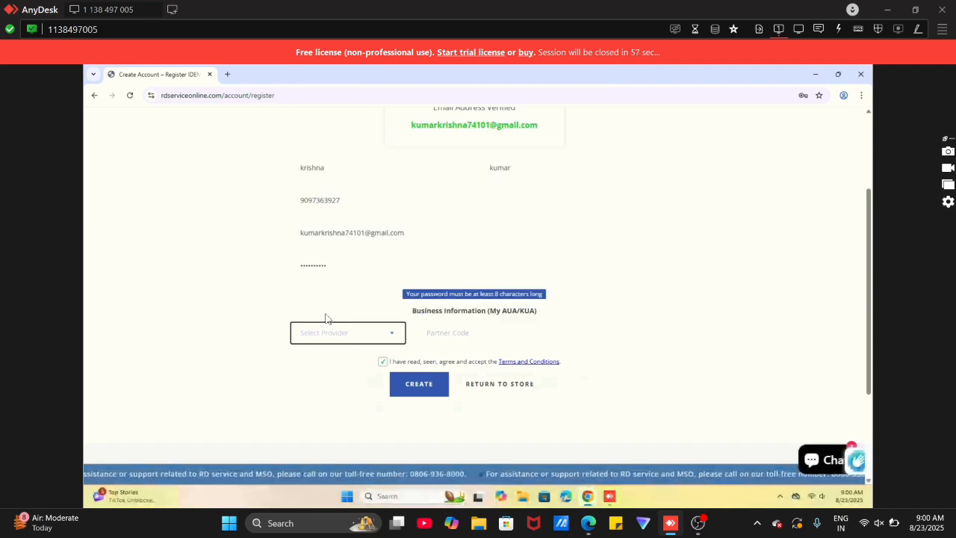
pyautogui.click(416, 390)
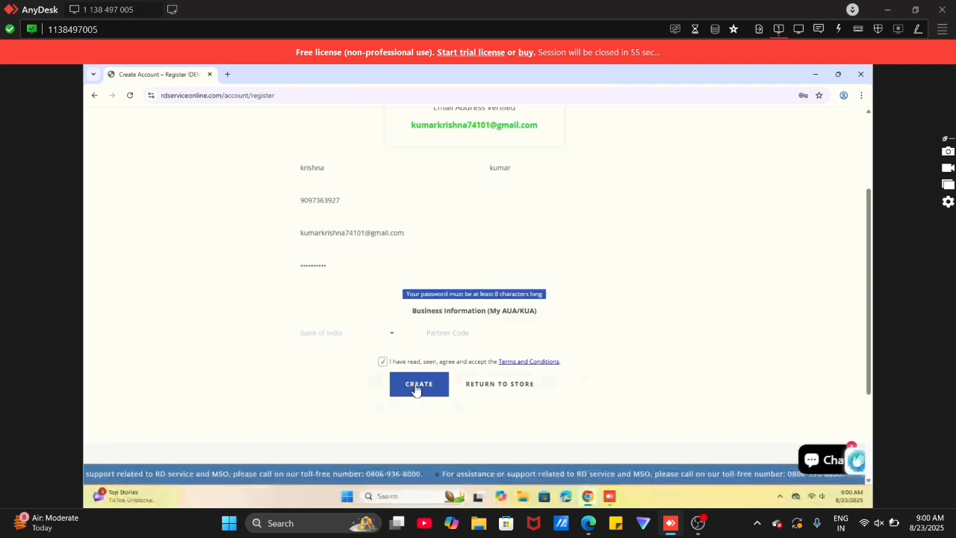
# Create the account, save the password, and take the cart to the ₹408.75 checkout Information step
pyautogui.click(417, 390)
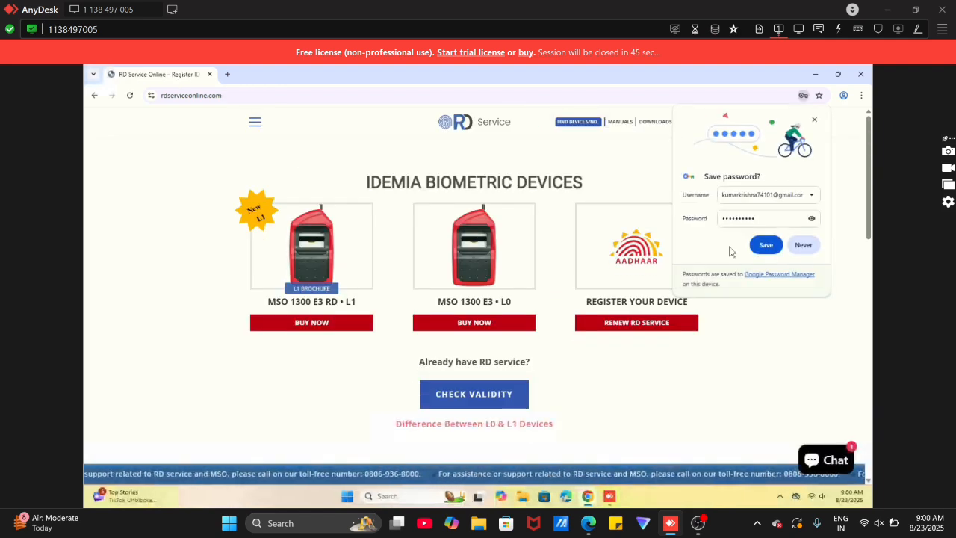
pyautogui.click(765, 245)
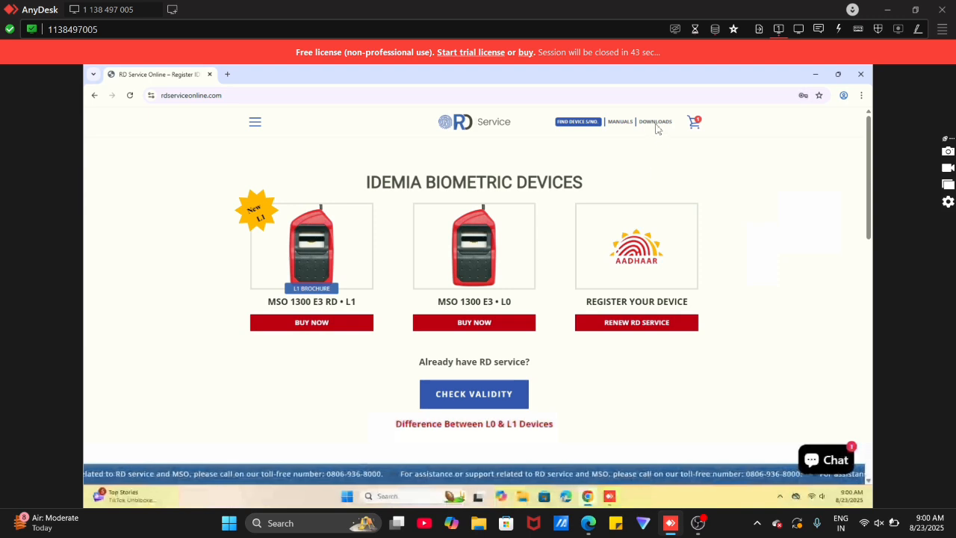
pyautogui.click(694, 123)
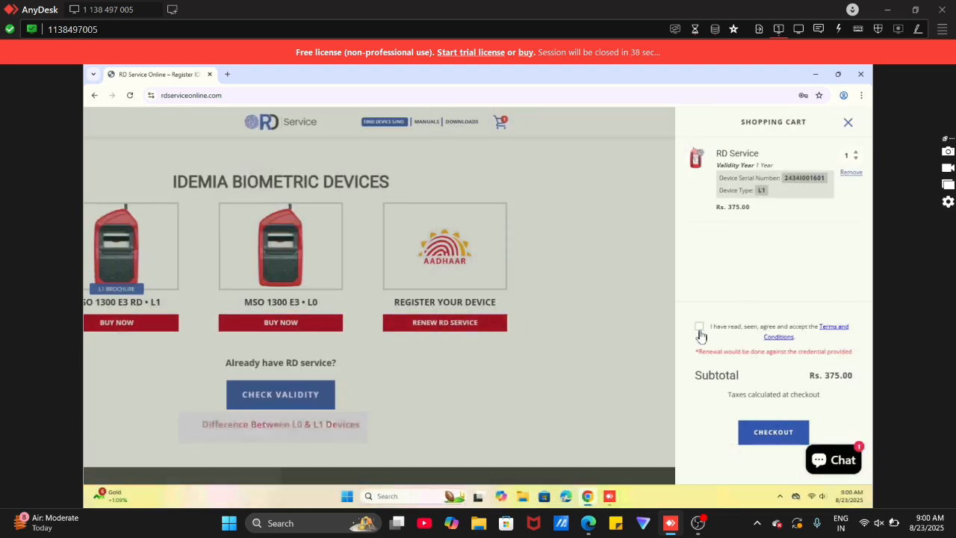
pyautogui.click(700, 331)
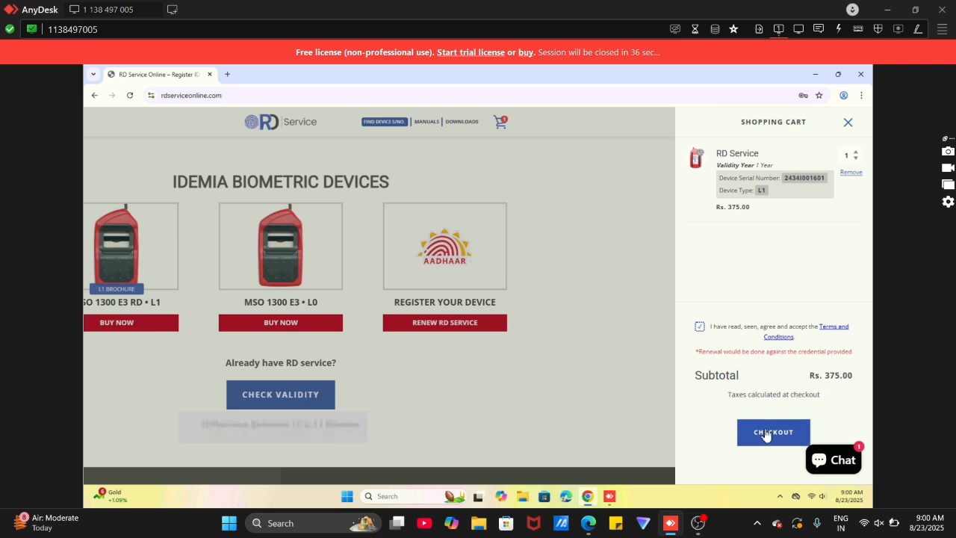
pyautogui.click(766, 433)
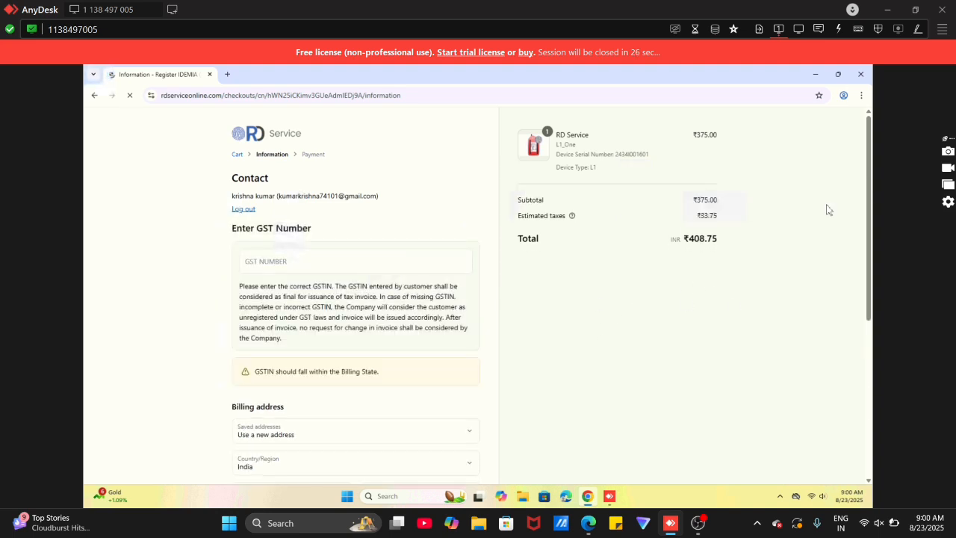
# Attempt to continue checkout, revealing the required billing address fields
pyautogui.moveTo(872, 215); pyautogui.dragTo(893, 444)
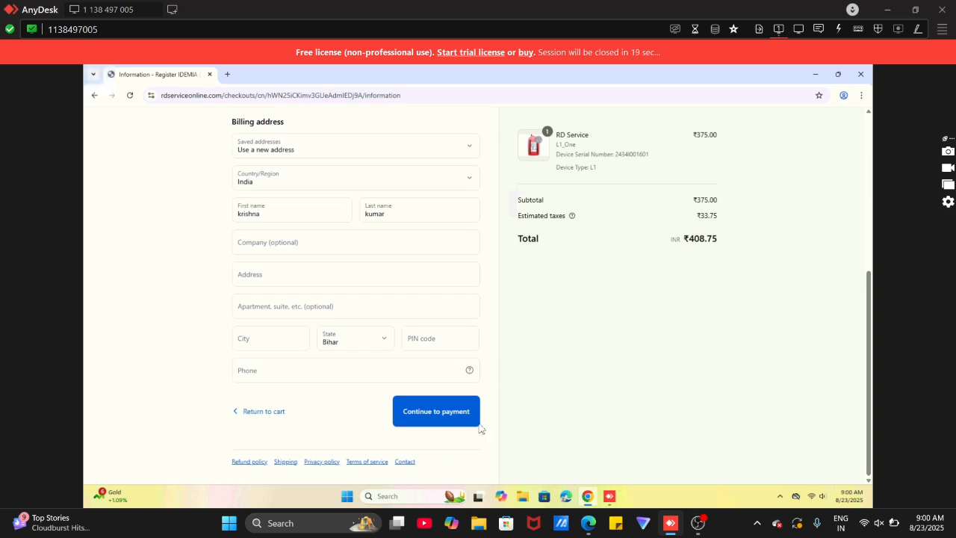
pyautogui.click(445, 416)
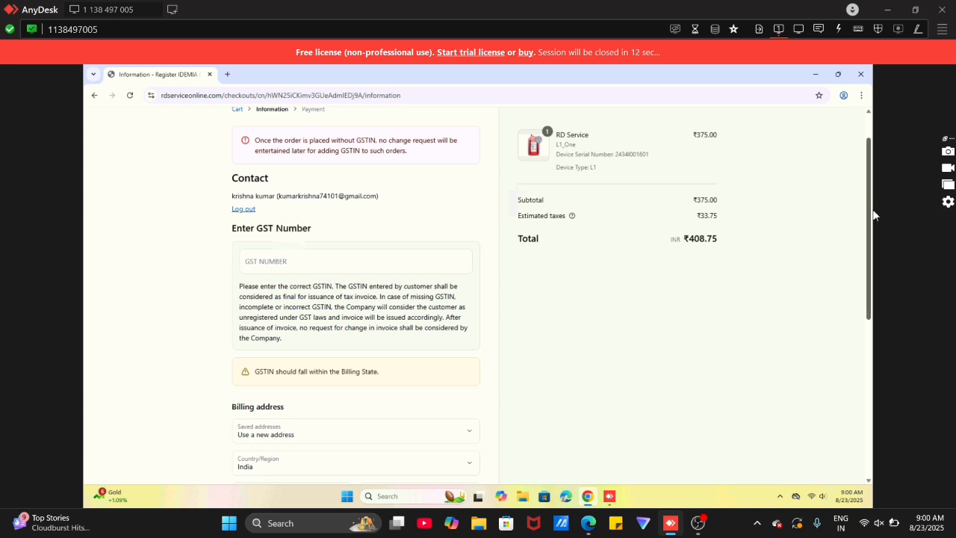
pyautogui.scroll(-3, 873, 215)
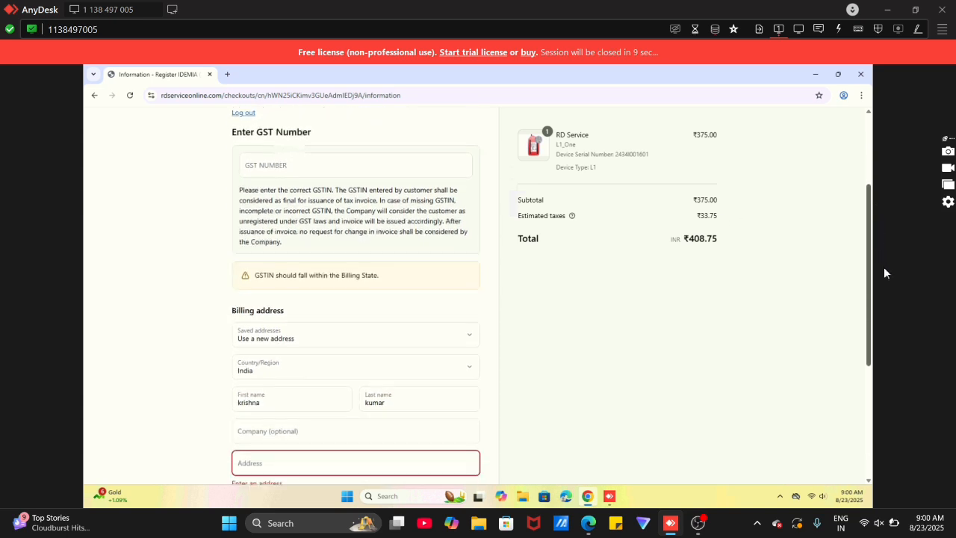
pyautogui.scroll(-4, 884, 273)
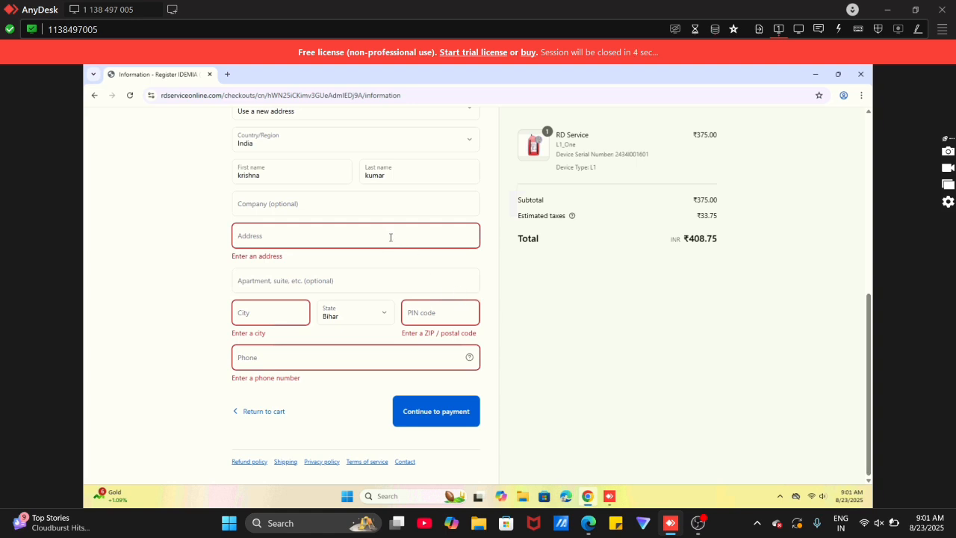
# Fill in the billing address, city, PIN code and phone number, then continue to payment
pyautogui.write('Hasa')
pyautogui.write('npura')
pyautogui.press('Tab')
pyautogui.press('Tab')
pyautogui.write('siwan')
pyautogui.press('Tab')
pyautogui.press('Tab')
pyautogui.write('841235')
pyautogui.press('Tab')
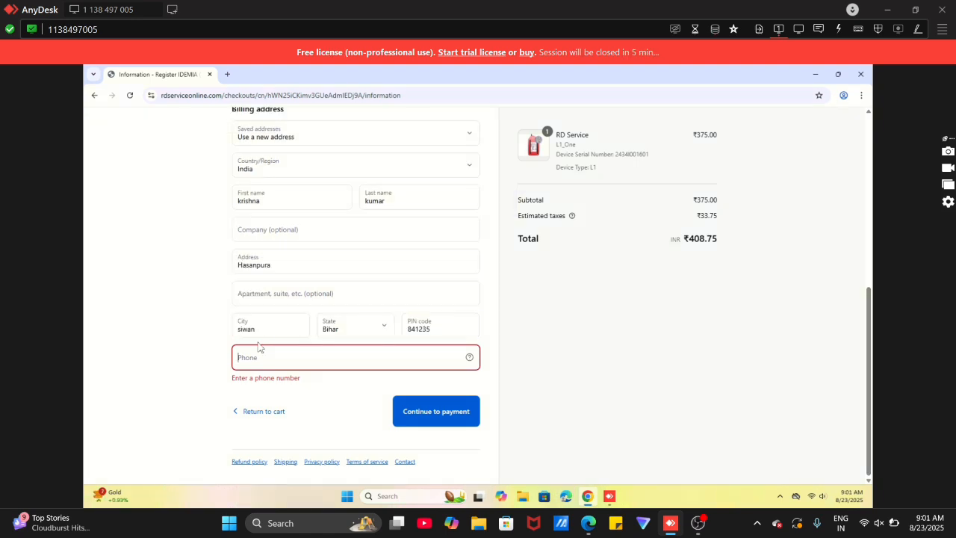
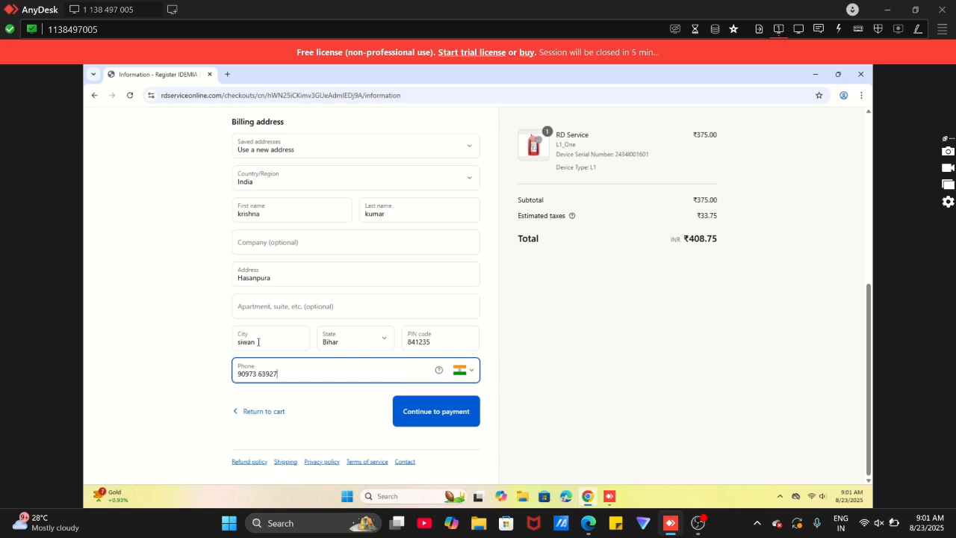
pyautogui.click(427, 415)
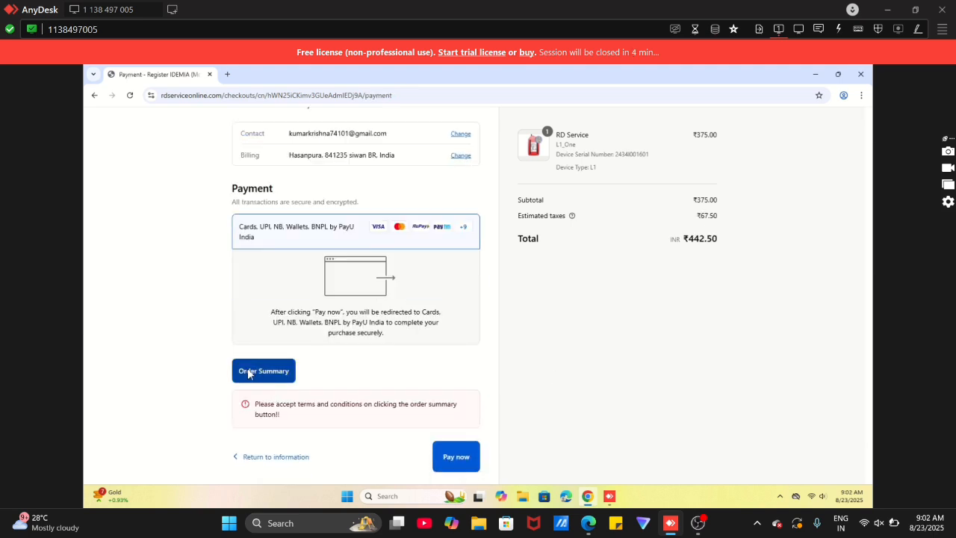
# Review the order summary, agree to its terms, and continue to the ₹442.5 PayU checkout
pyautogui.click(250, 373)
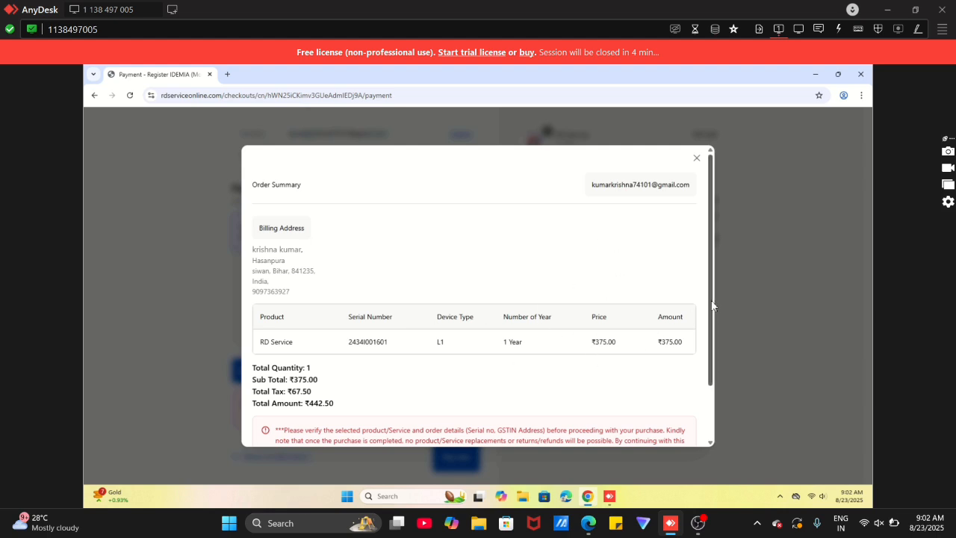
pyautogui.moveTo(713, 327); pyautogui.dragTo(719, 396)
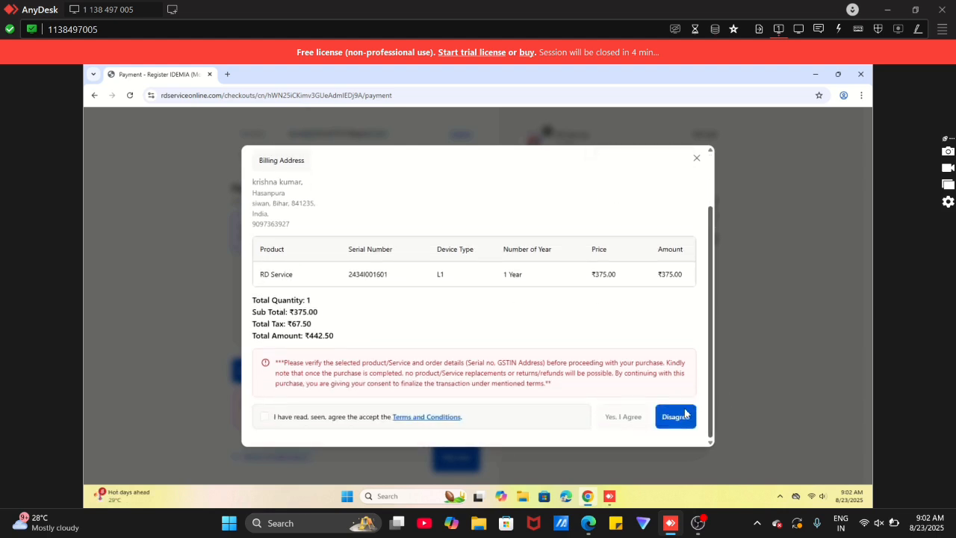
pyautogui.click(265, 421)
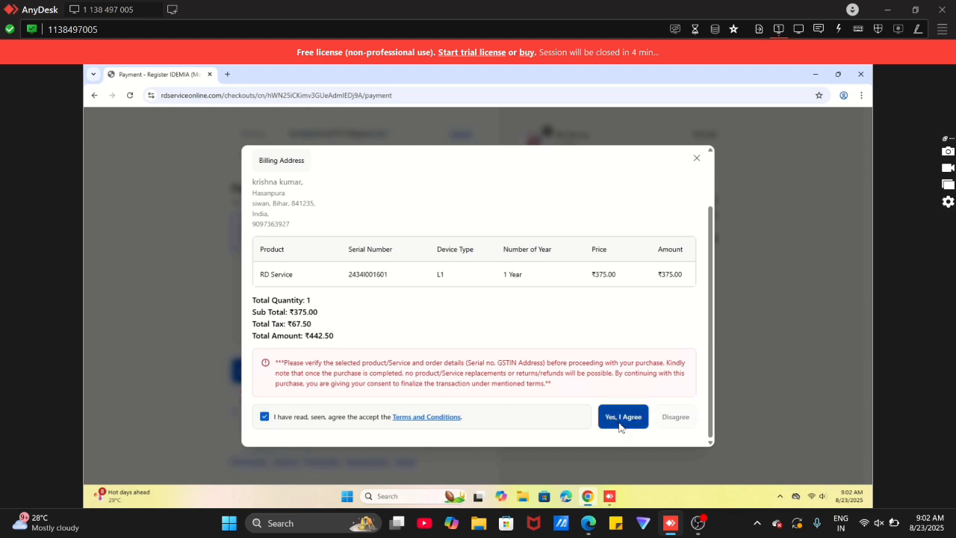
pyautogui.click(619, 423)
pyautogui.click(458, 416)
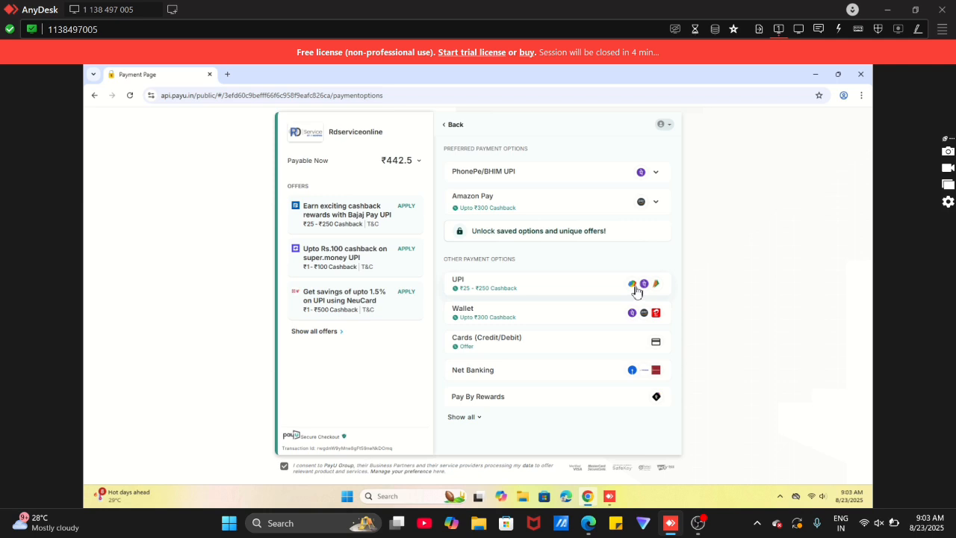
# Choose PhonePe/BHIM UPI on PayU and bring up the PhonePe QR code for the ₹442.50 payment
pyautogui.click(657, 173)
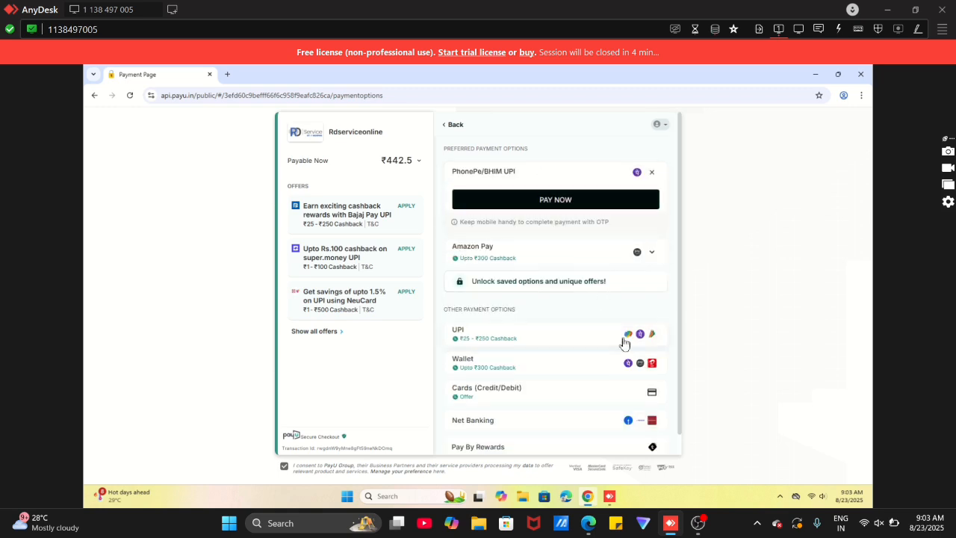
pyautogui.click(530, 200)
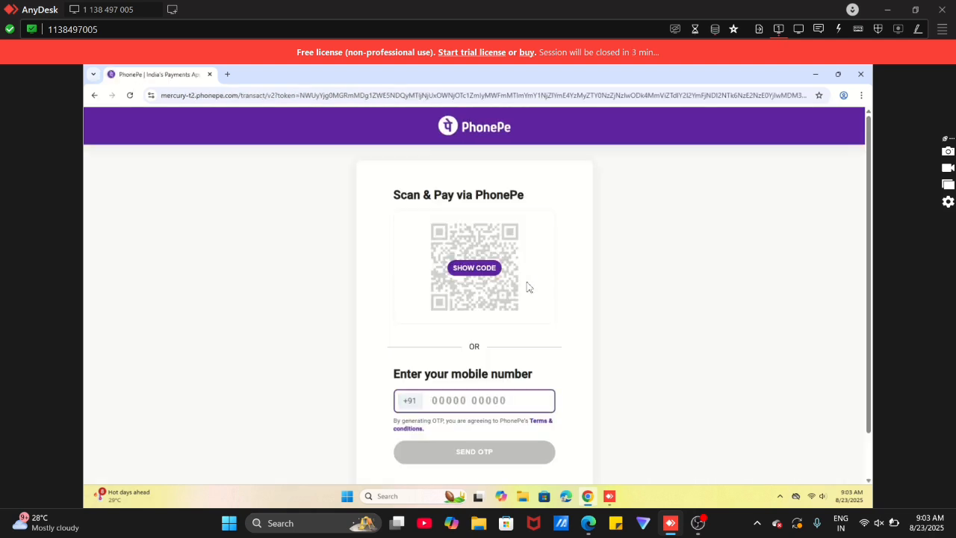
pyautogui.click(477, 271)
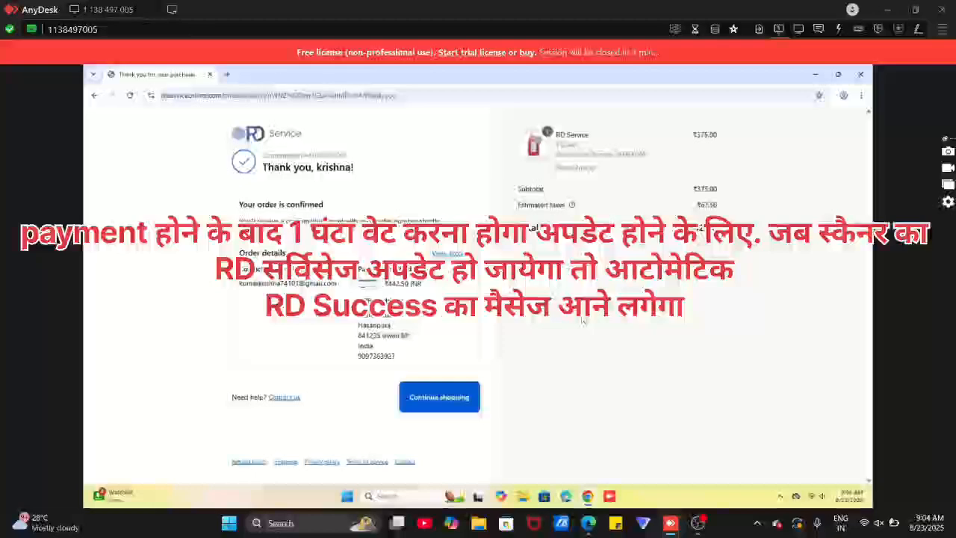
# Continue shopping back to the IDEMIA Biometric Devices home page, then close Chrome
pyautogui.click(433, 407)
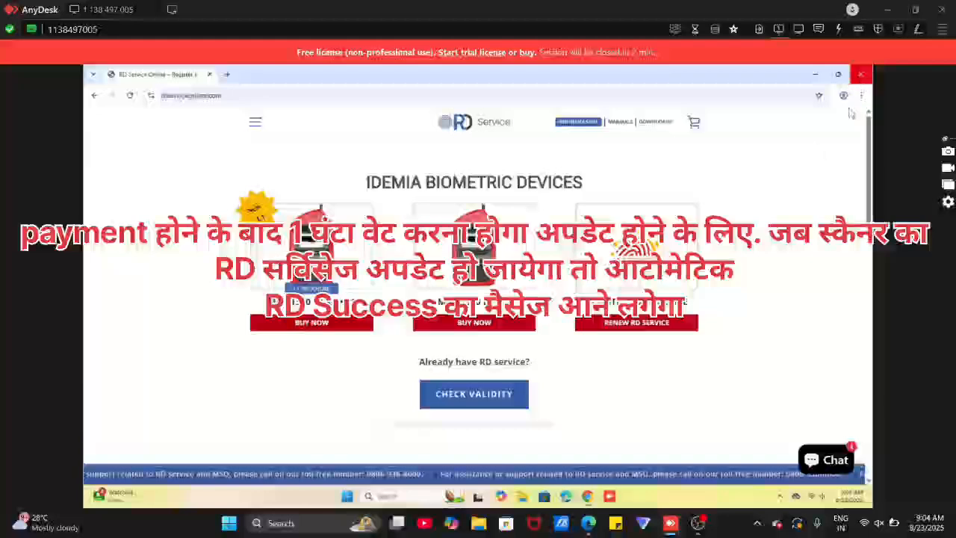
pyautogui.click(859, 76)
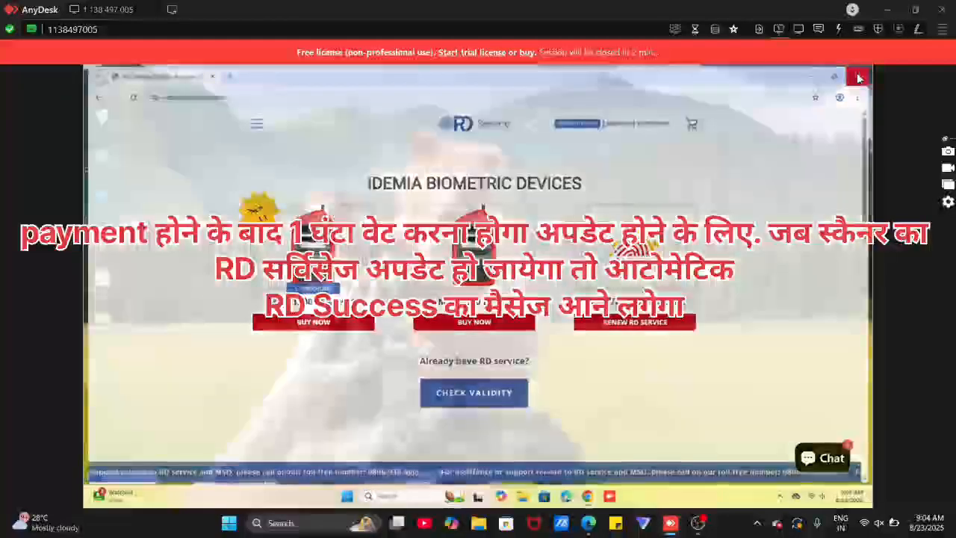